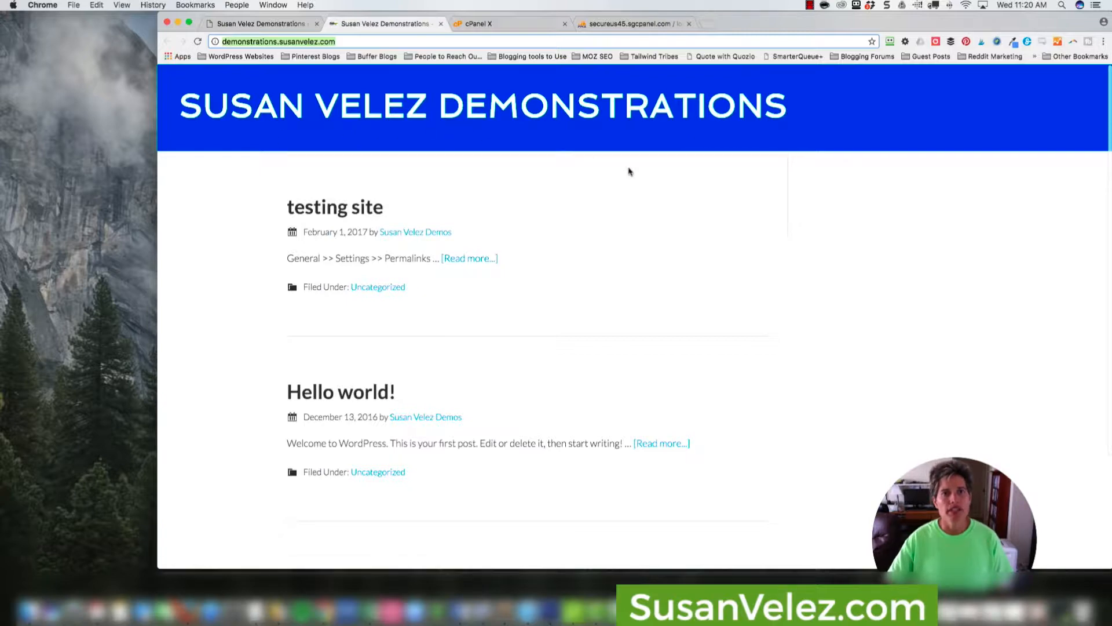
Review the demonstration site's front page, its WordPress login page and the hosting account's cPanel home page.
scroll(637, 168, "down", 1)
scroll(658, 174, "up", 1)
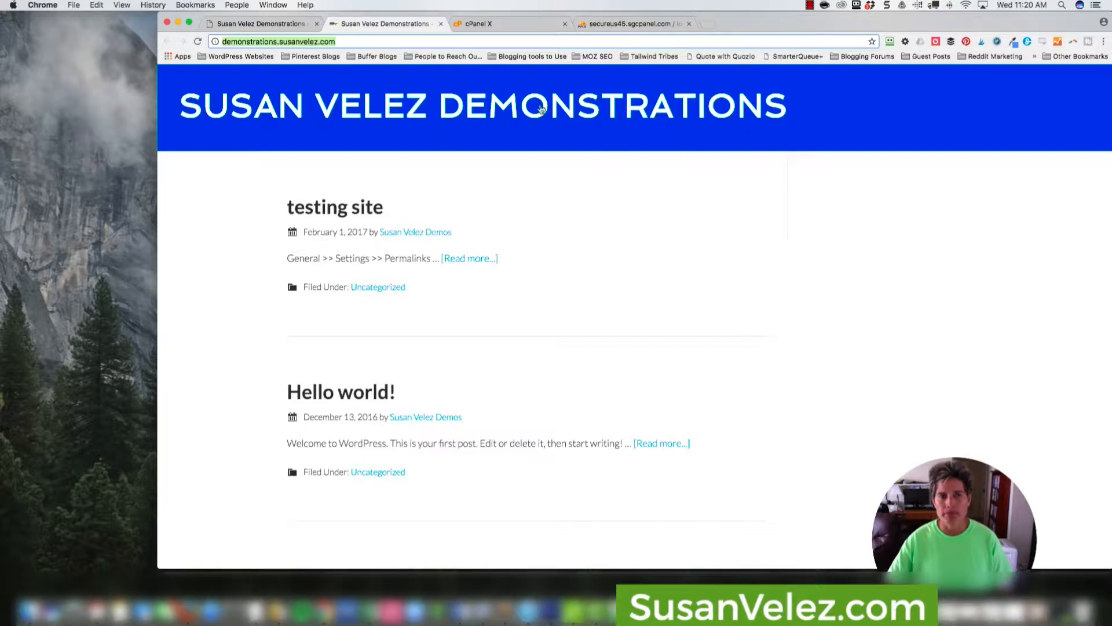
left_click(226, 41)
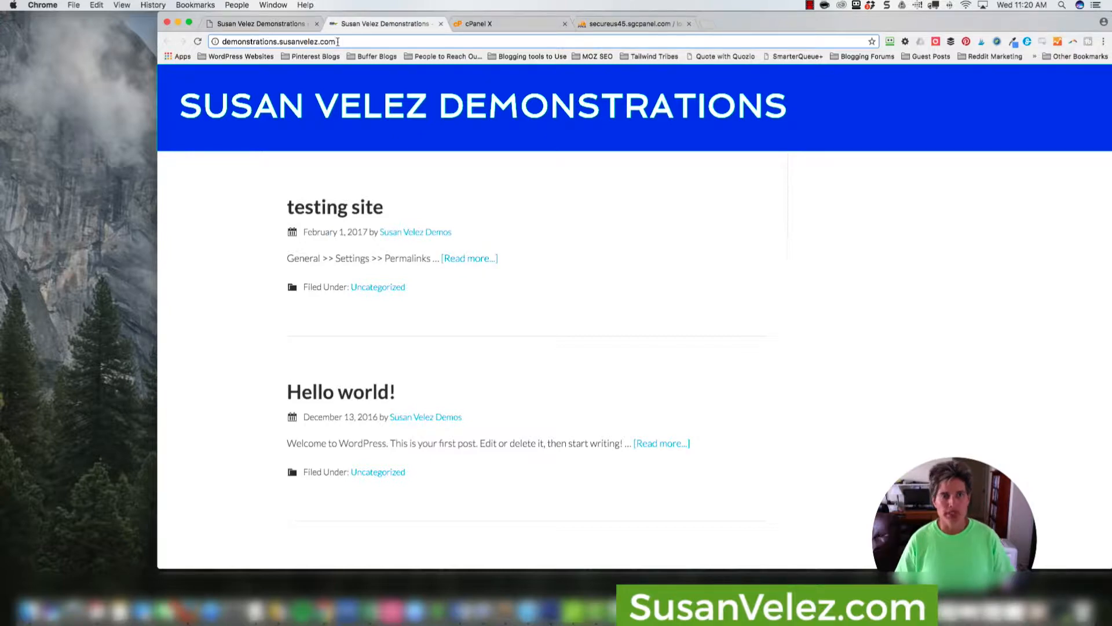
left_click(277, 25)
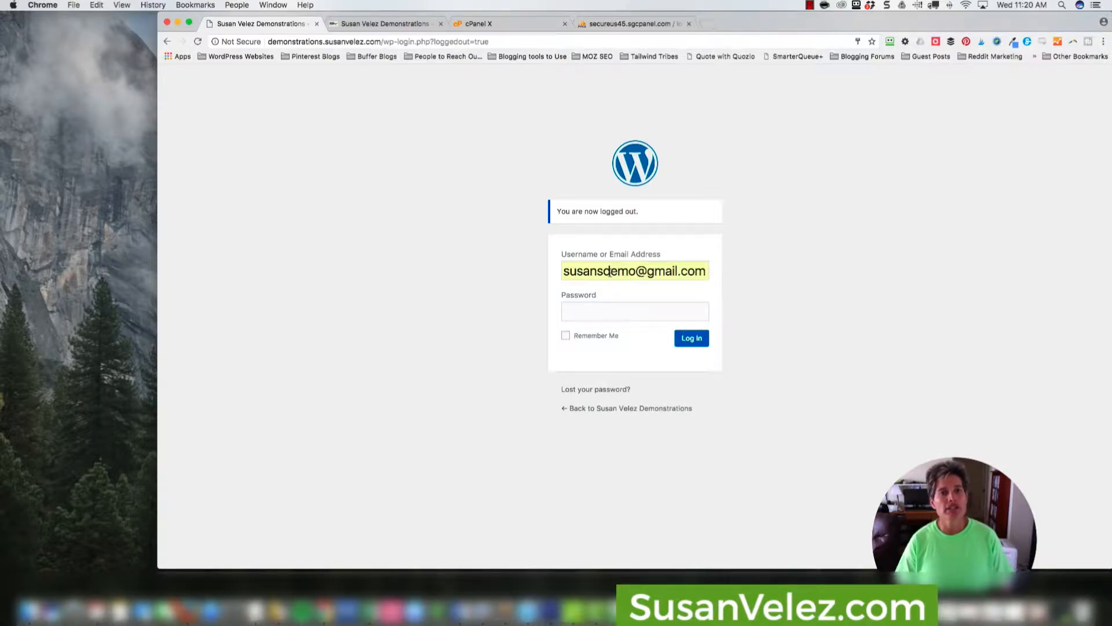
left_click(412, 24)
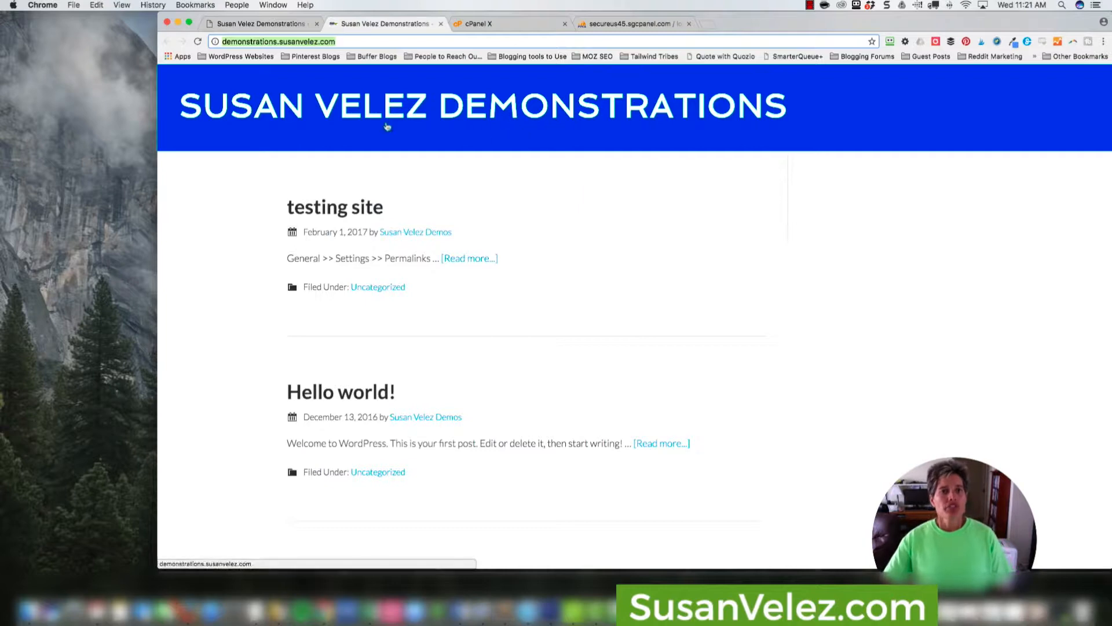
left_click(479, 23)
scroll(492, 174, "up", 10)
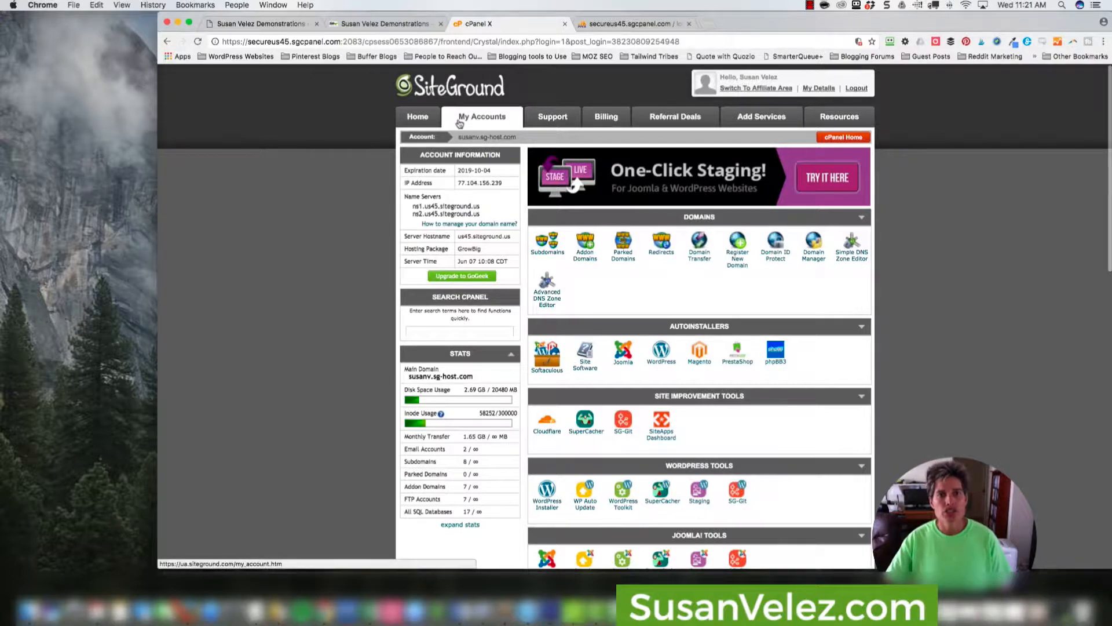
scroll(855, 155, "down", 8)
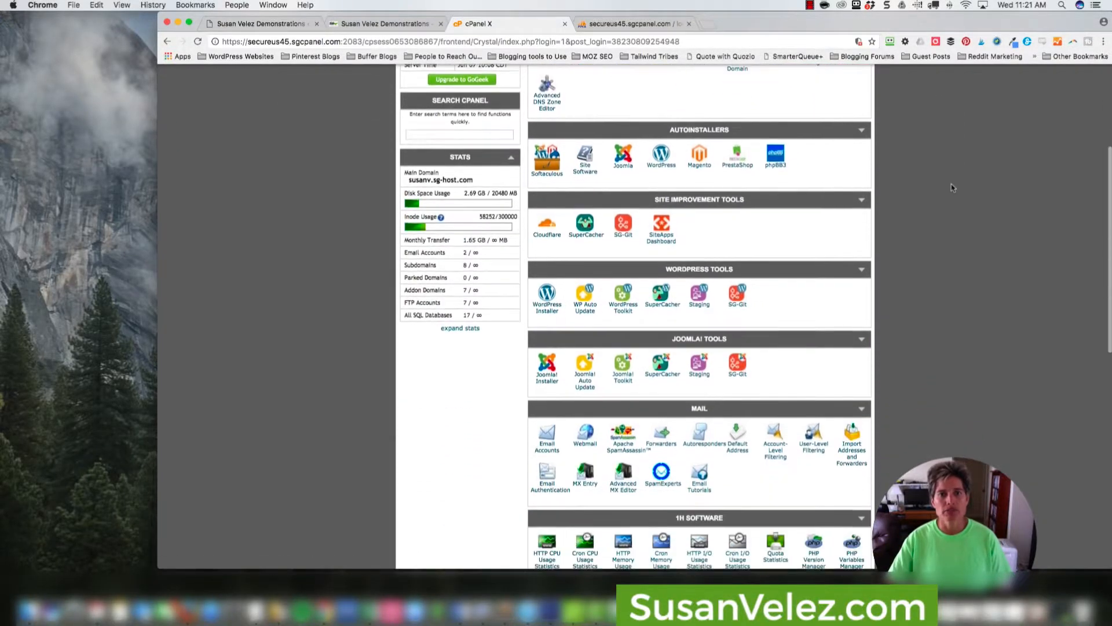
left_click(394, 23)
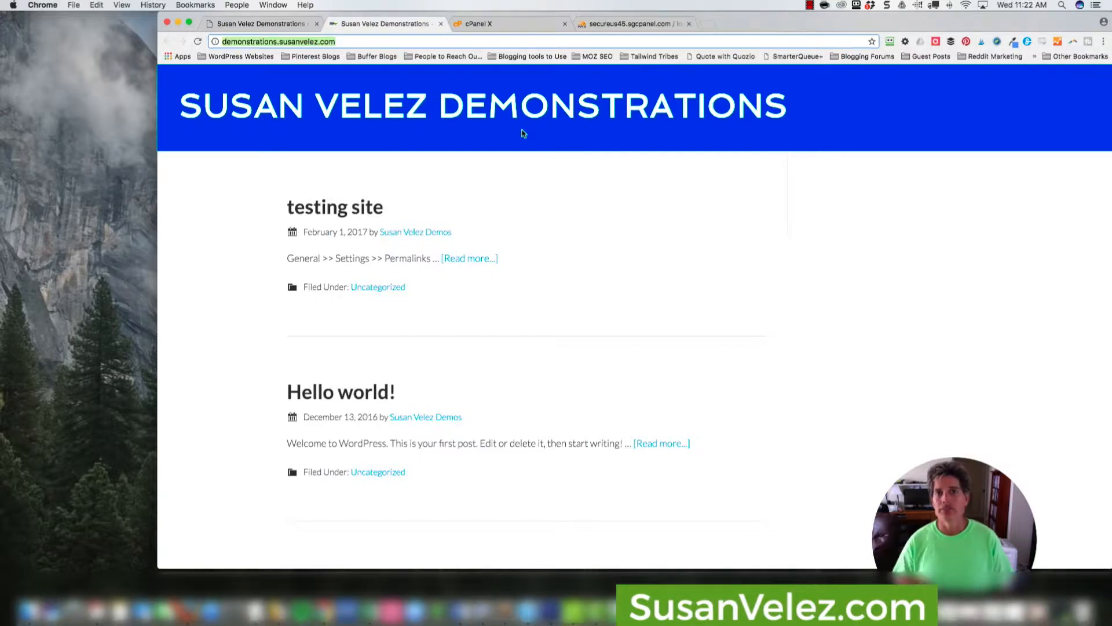
From cPanel, open the File Manager at the document root for demonstrations.susanvelez.com.
left_click(504, 24)
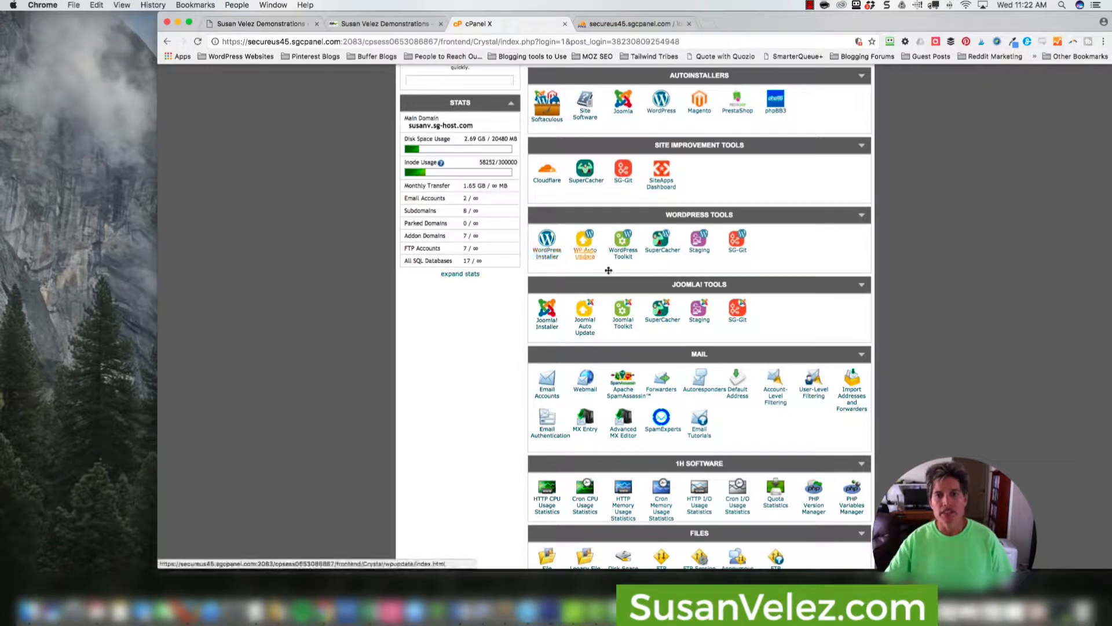
scroll(608, 271, "down", 5)
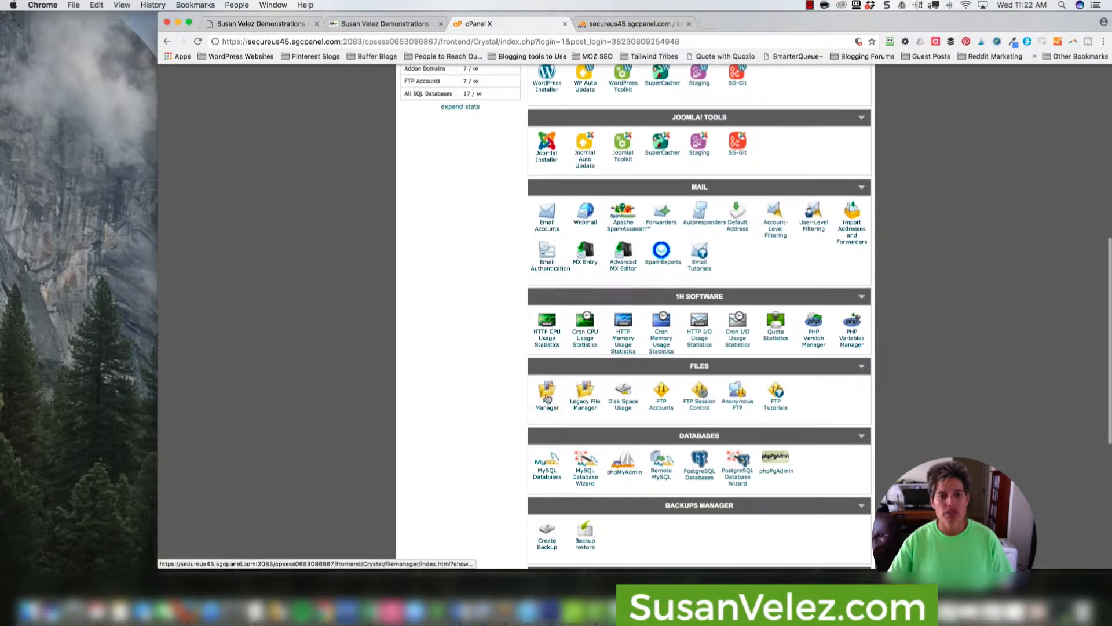
left_click(547, 400)
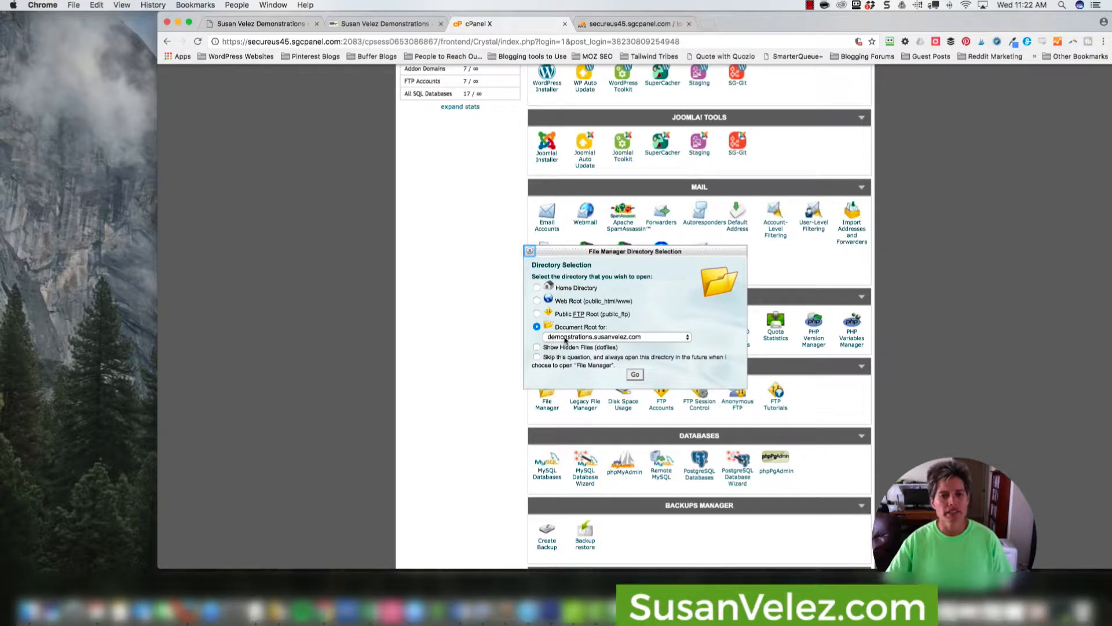
left_click(636, 376)
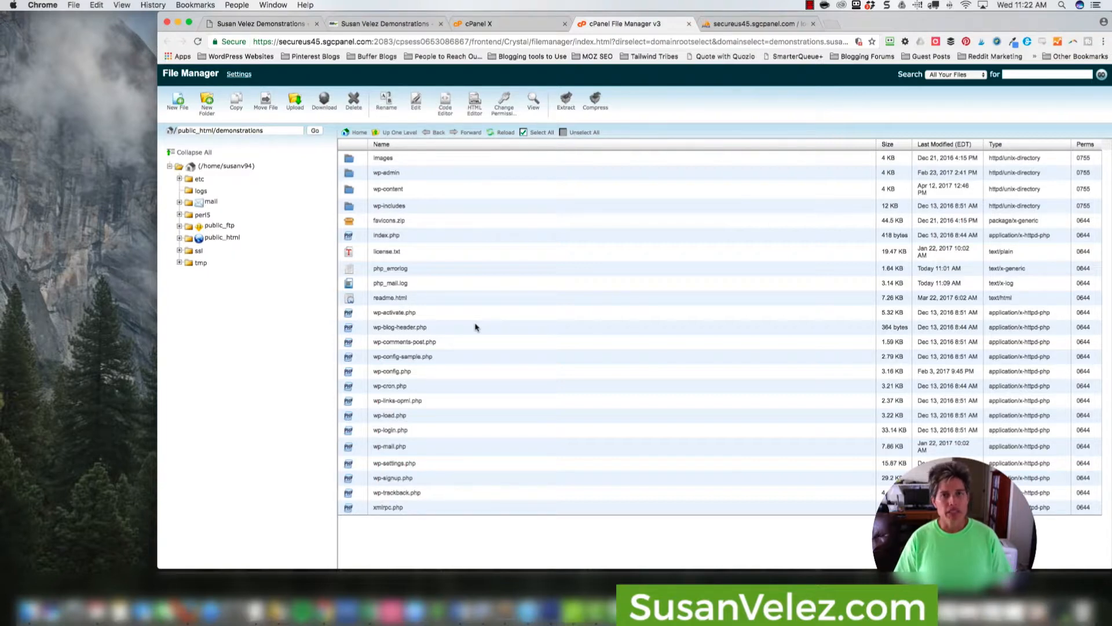
Open wp-config.php in the Code Editor with utf-8 encoding.
left_click(359, 373)
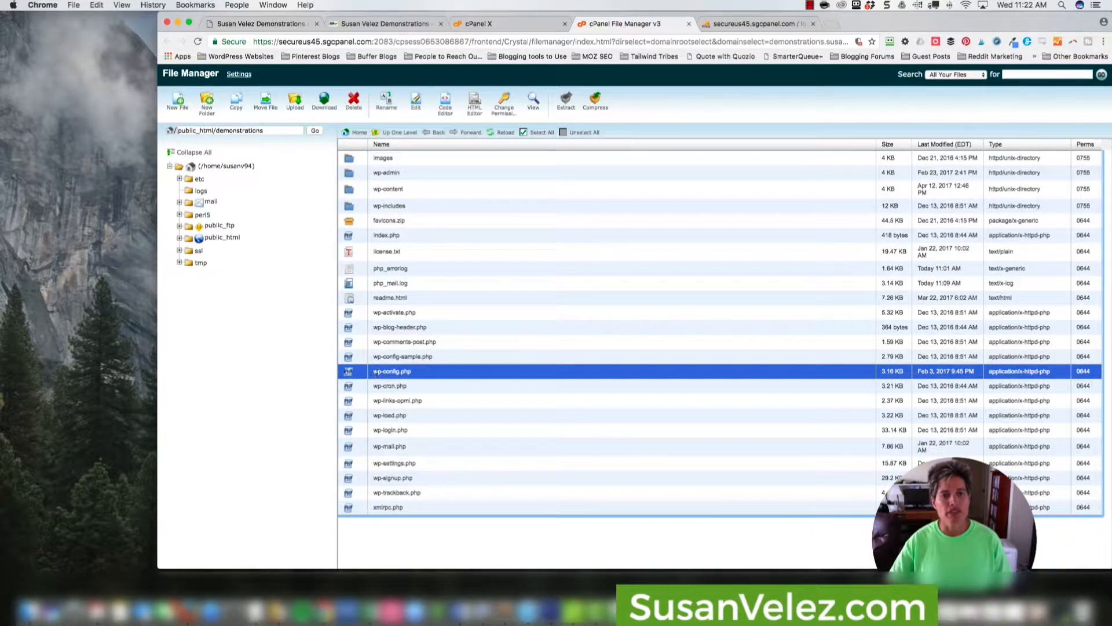
right_click(356, 375)
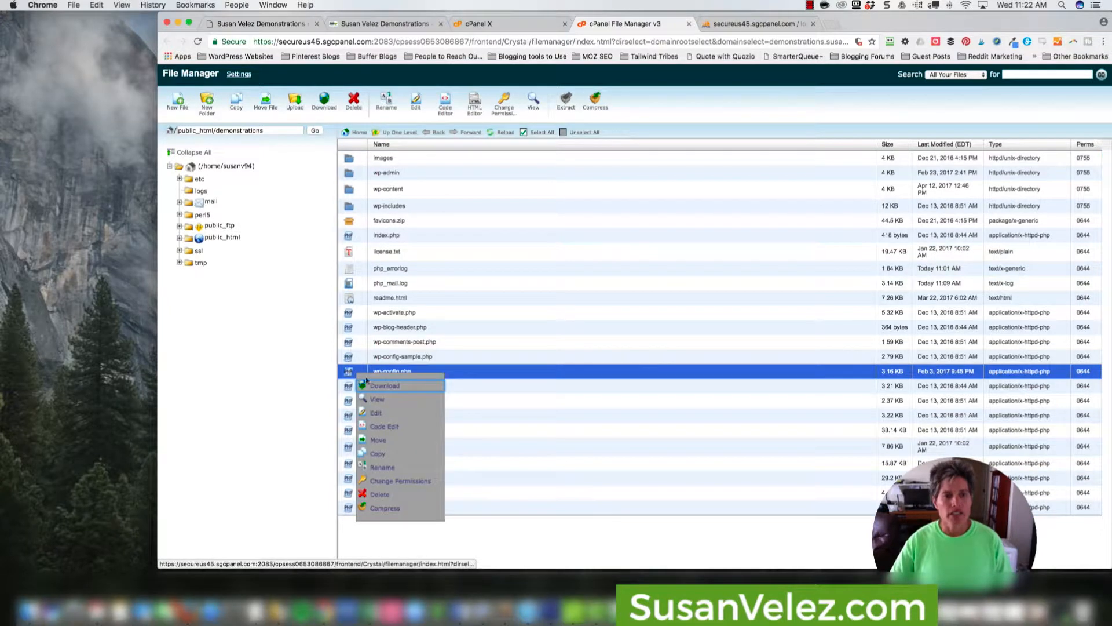
left_click(384, 426)
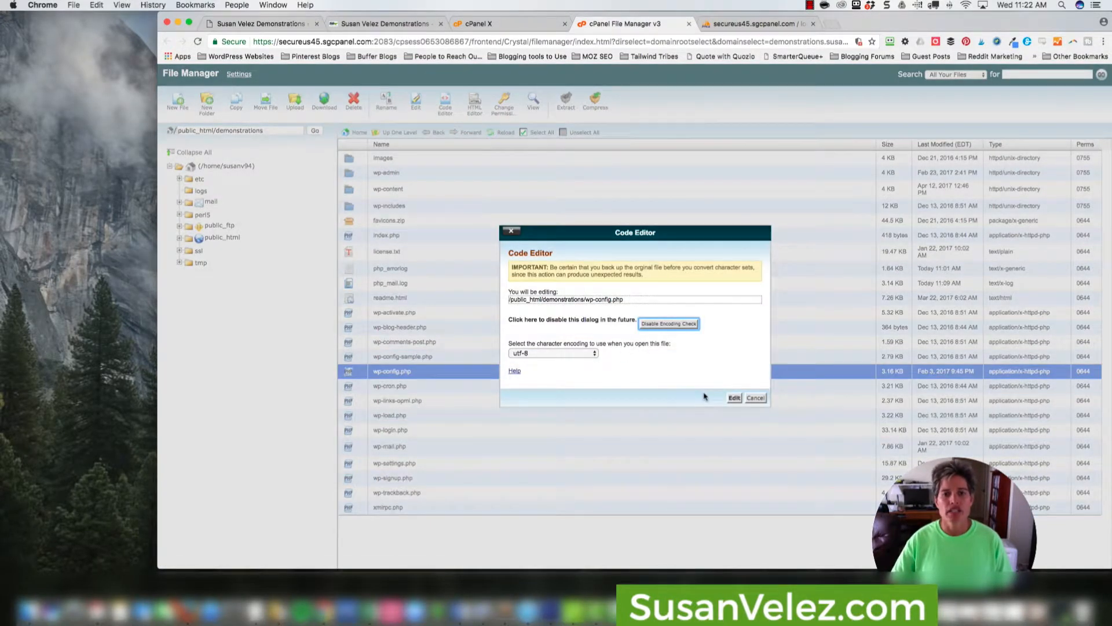
left_click(734, 398)
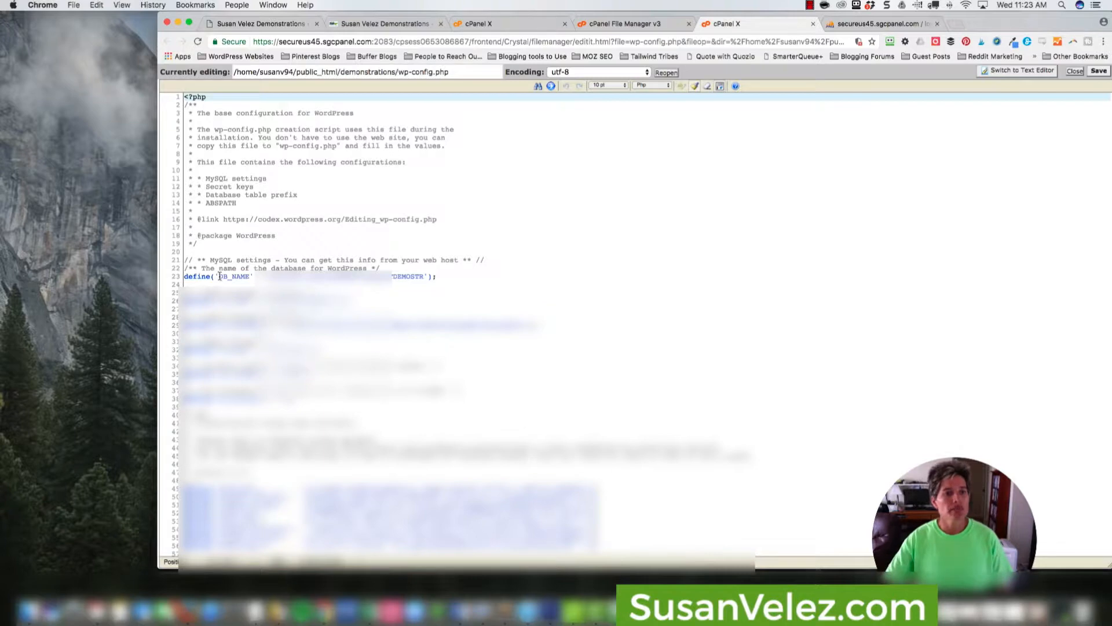
Locate the DB_NAME definition in wp-config.php and read the ending of the database name.
left_click_drag(220, 276, 247, 276)
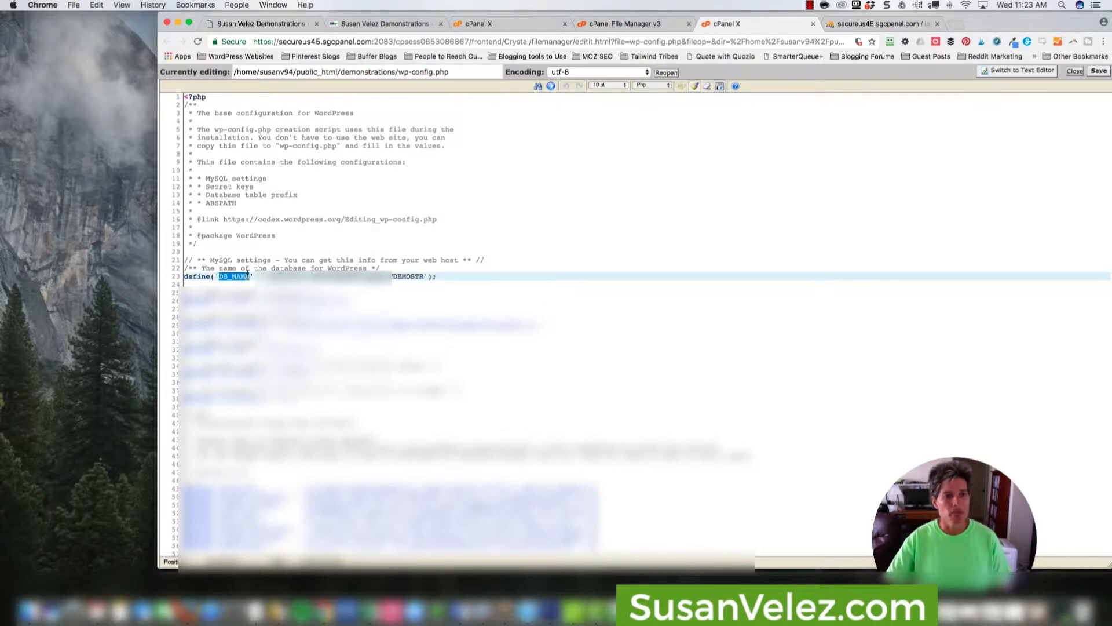
left_click(226, 283)
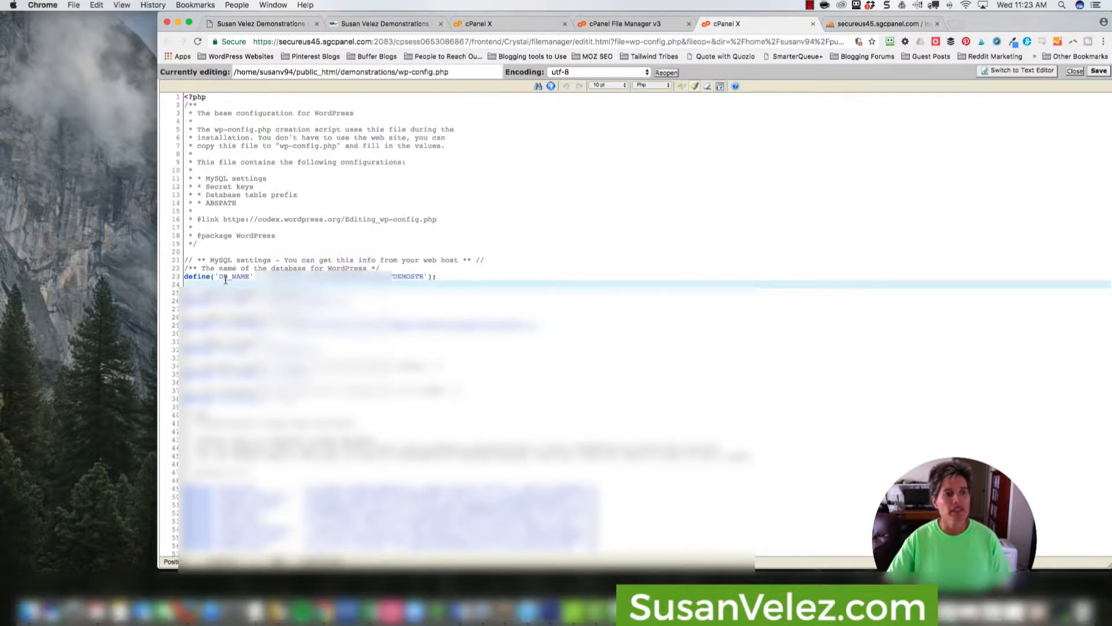
left_click_drag(220, 277, 245, 278)
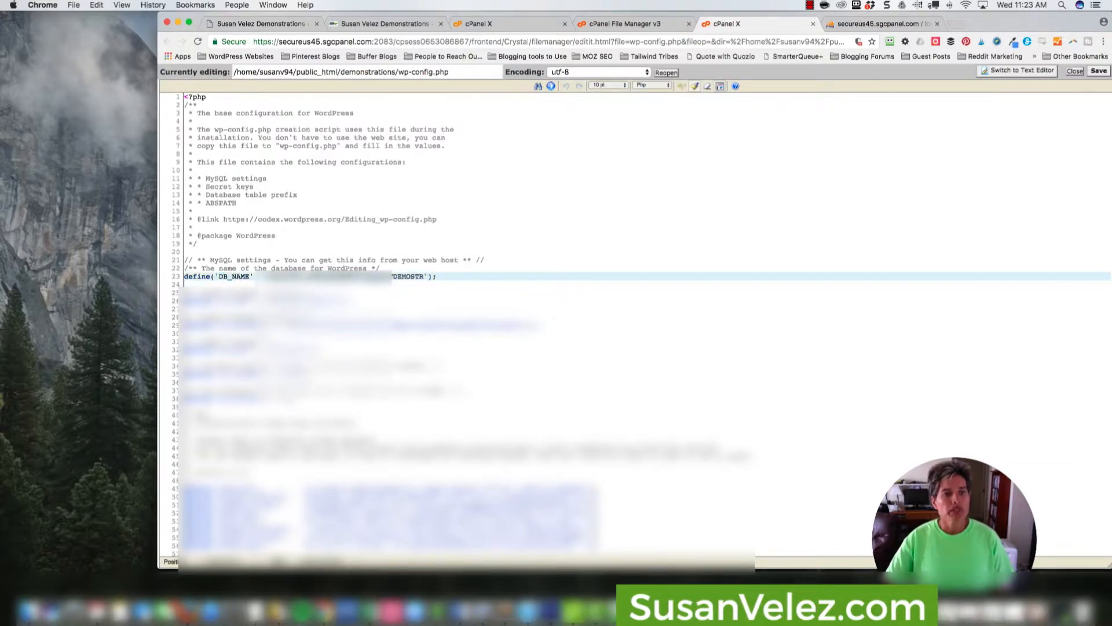
left_click_drag(393, 276, 425, 277)
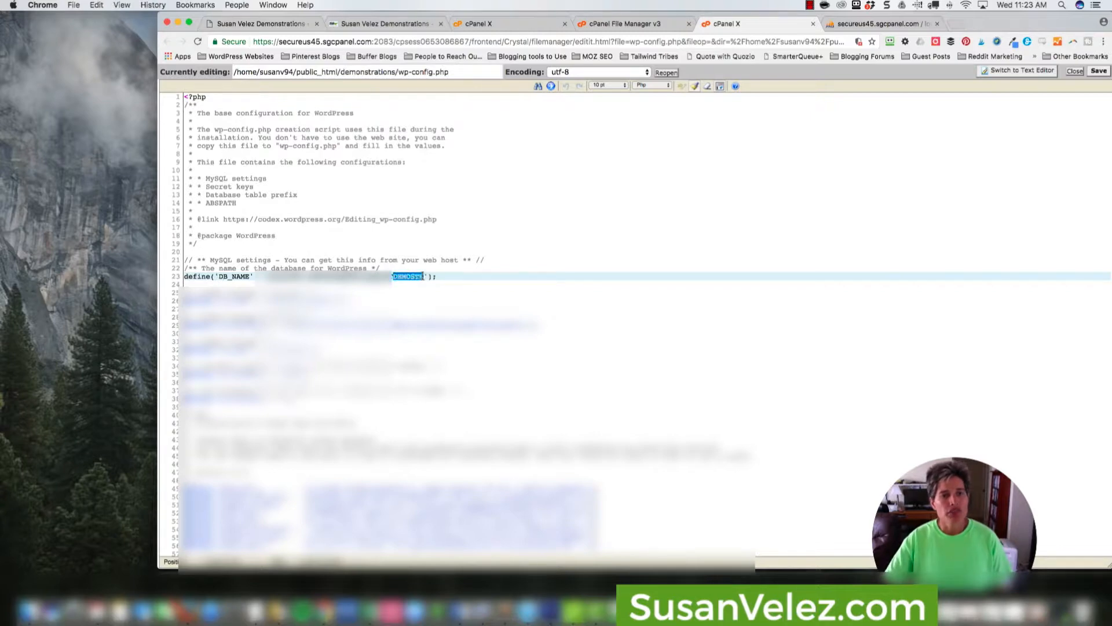
left_click(400, 282)
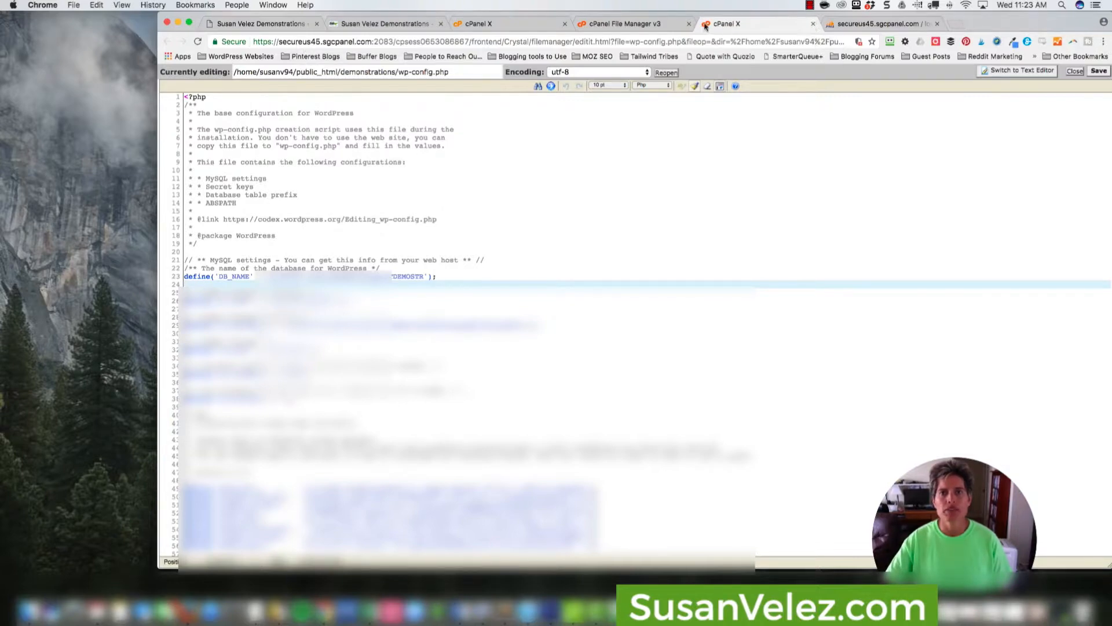
Close the wp-config.php editor and the File Manager, and bring up phpMyAdmin for the site's database.
left_click(813, 24)
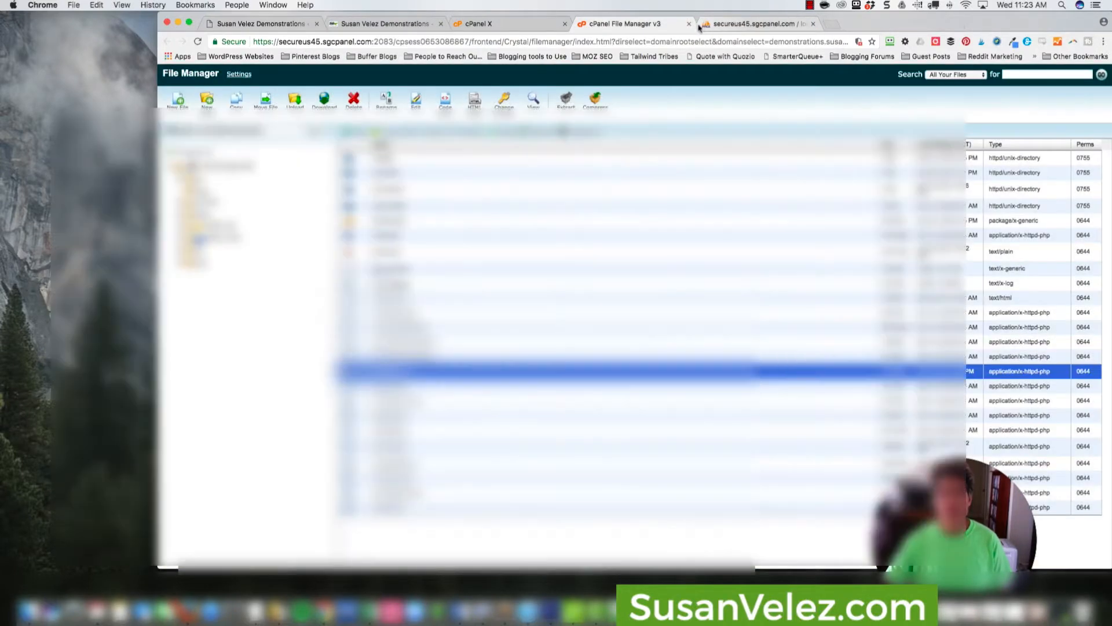
left_click(689, 24)
left_click(539, 26)
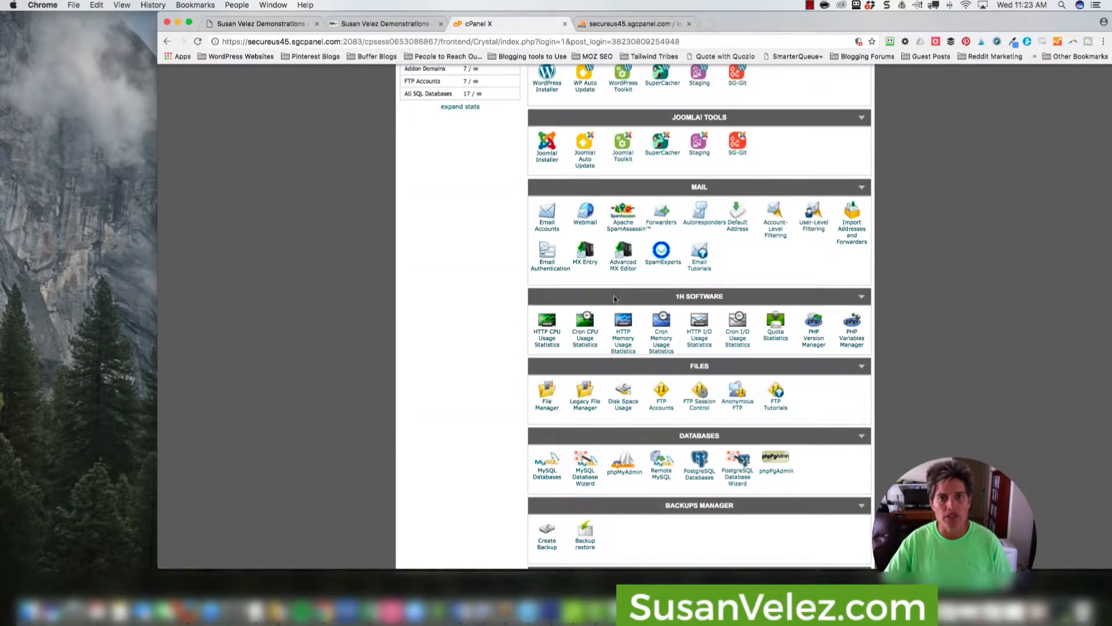
scroll(621, 316, "up", 3)
scroll(621, 317, "down", 3)
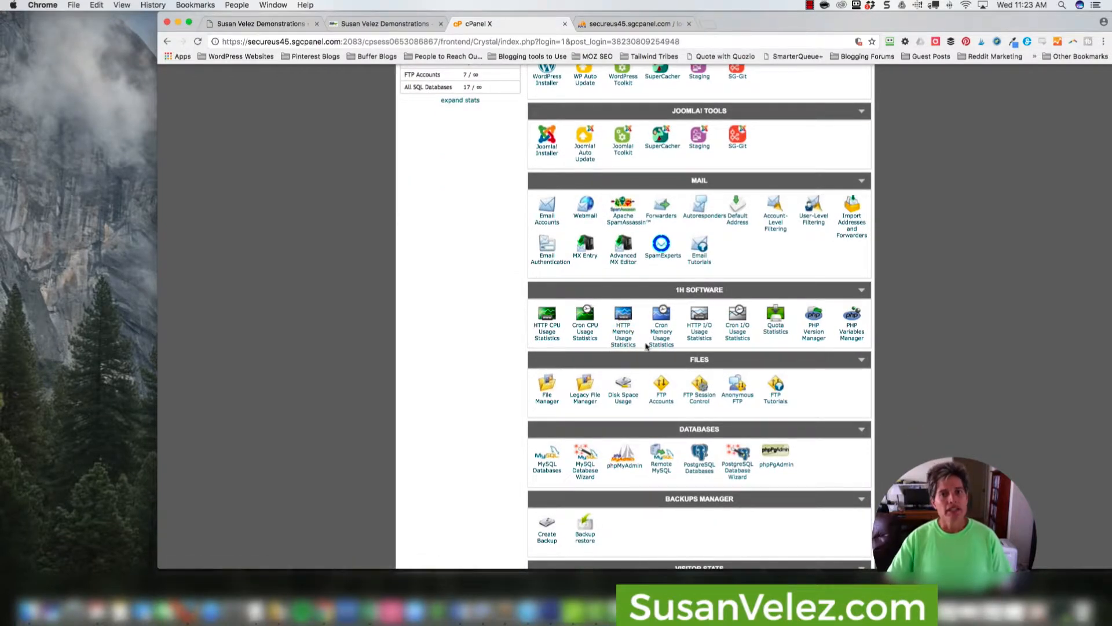
left_click(638, 479)
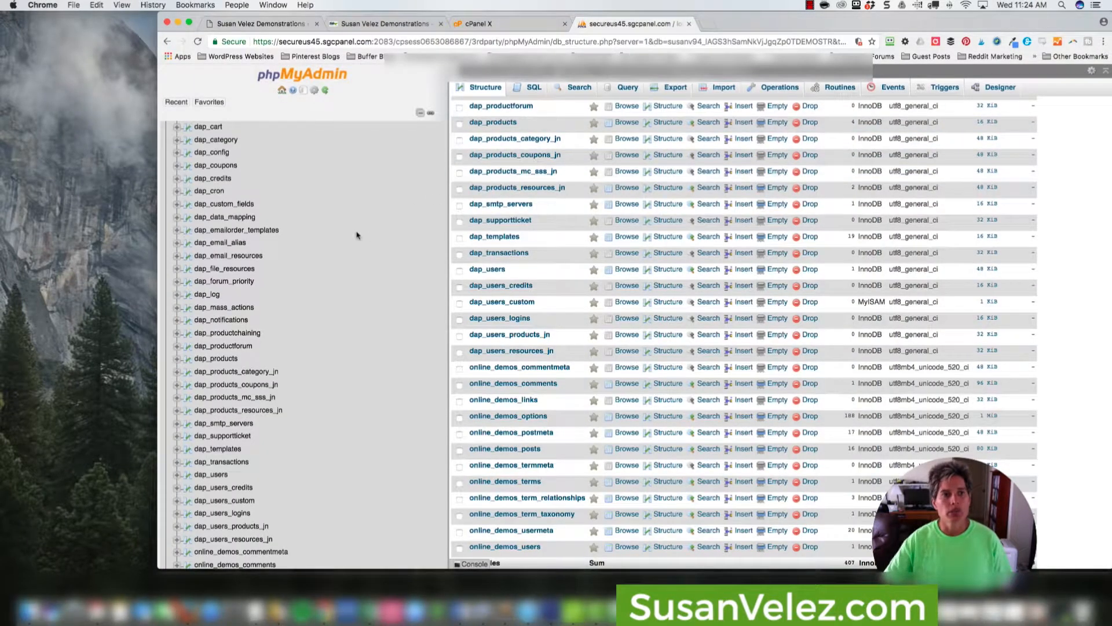
Check that the database name matches the one in wp-config.php and look through its tables for the WordPress users table.
scroll(328, 231, "up", 1)
scroll(329, 232, "up", 3)
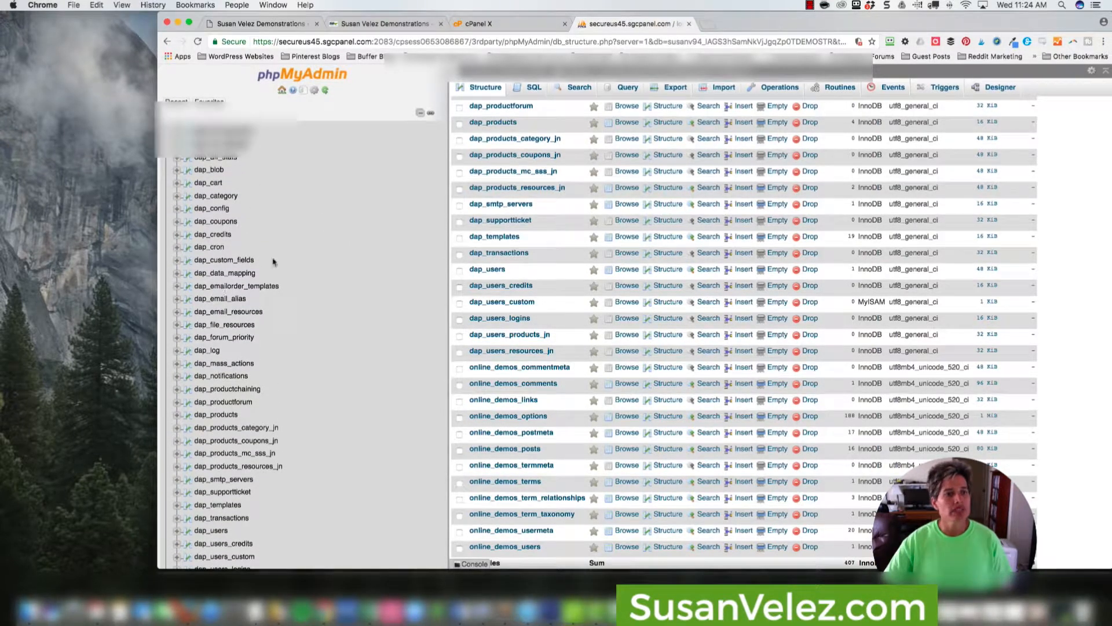
scroll(283, 255, "up", 1)
scroll(284, 255, "up", 5)
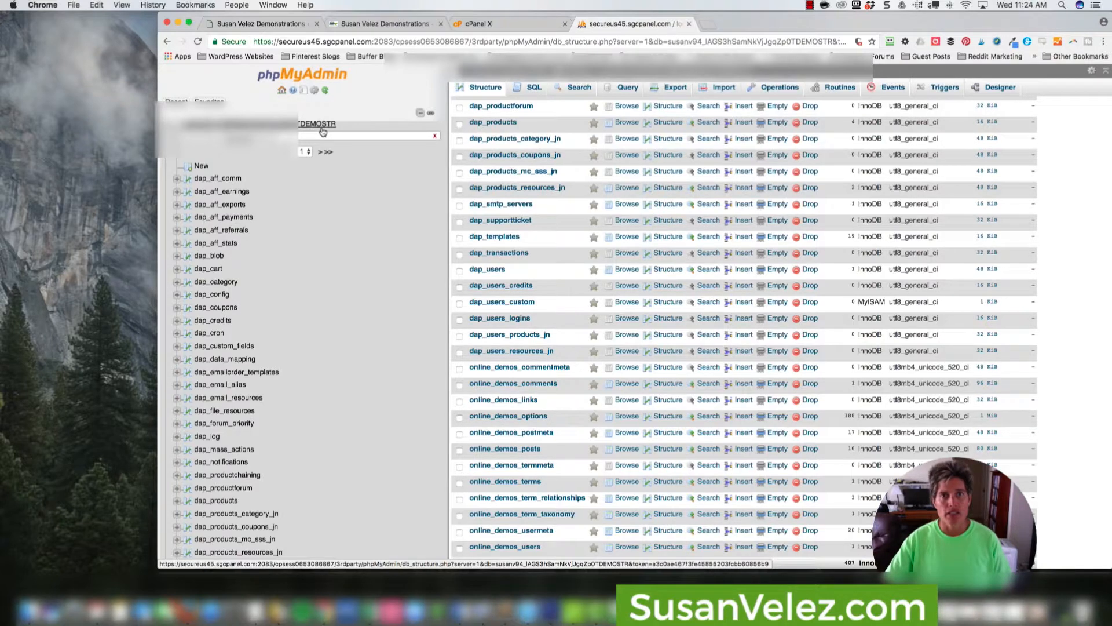
scroll(325, 226, "down", 2)
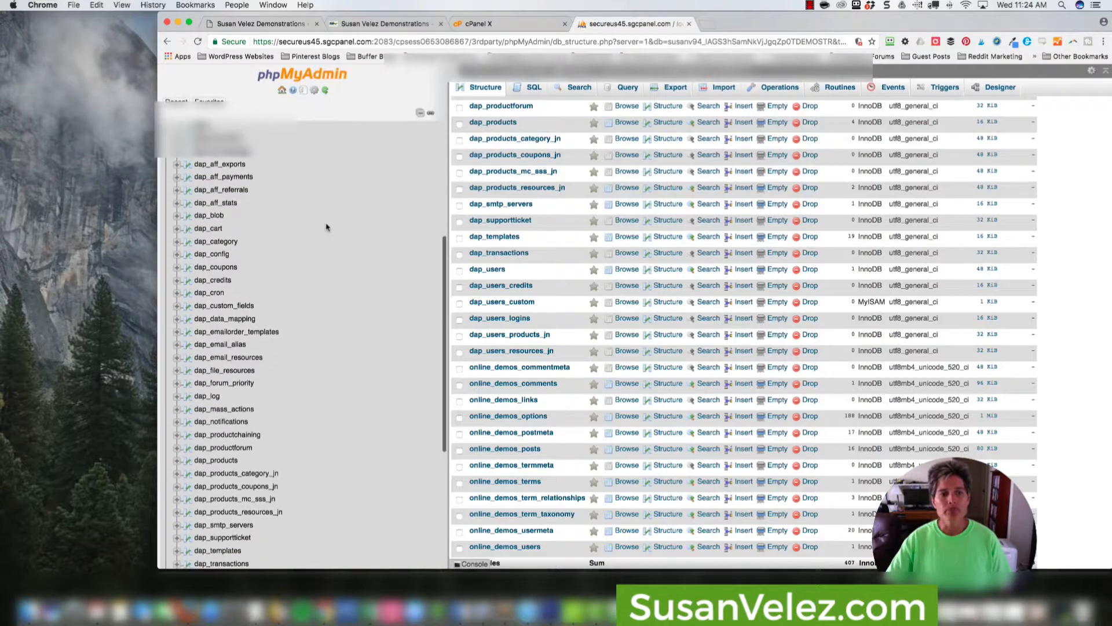
scroll(325, 227, "down", 3)
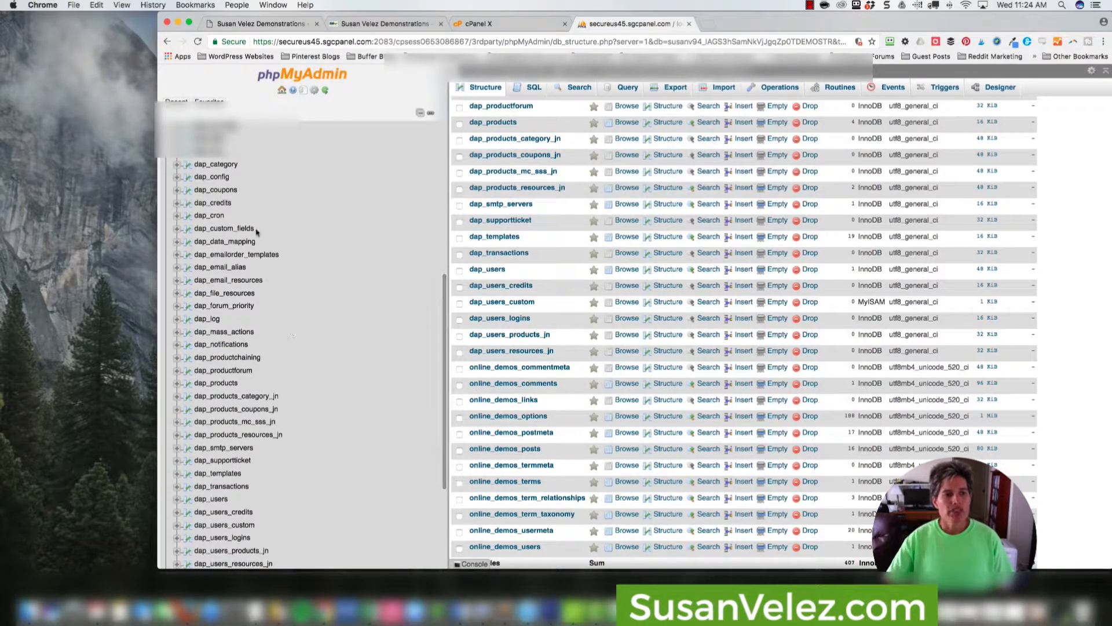
scroll(281, 267, "down", 2)
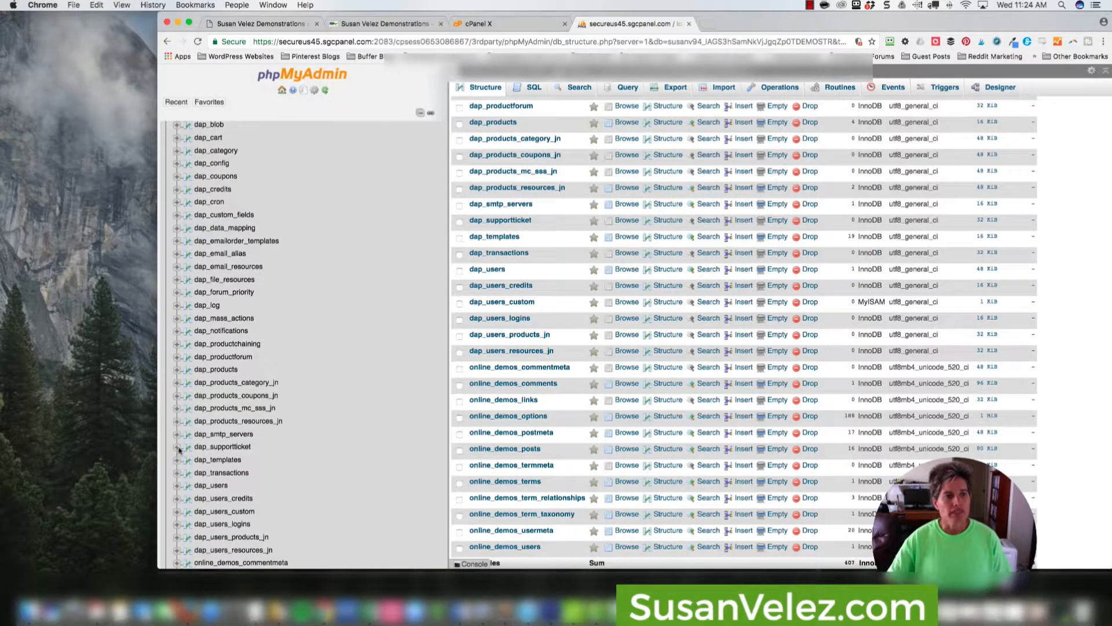
scroll(562, 290, "down", 3)
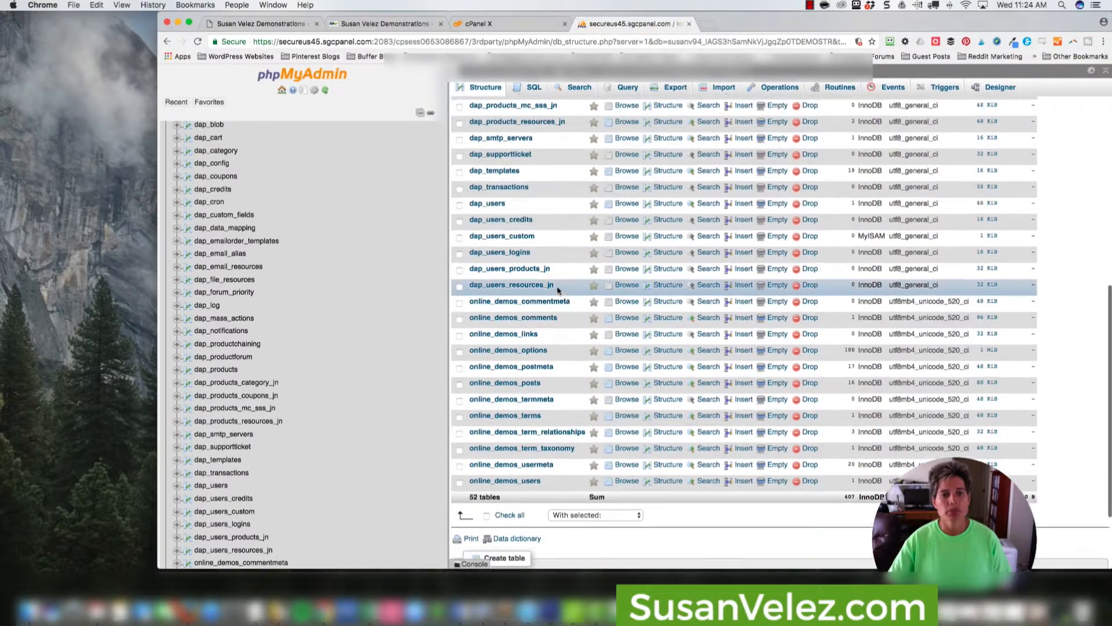
scroll(558, 290, "up", 8)
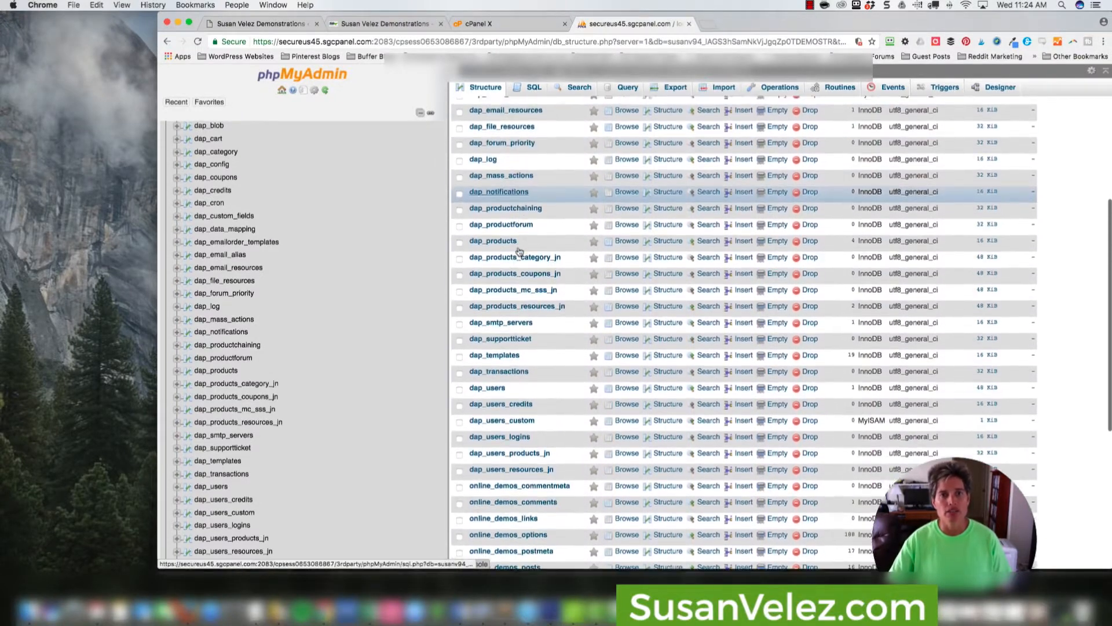
Browse the online_demos_users table and open the user's record for editing.
scroll(521, 261, "down", 7)
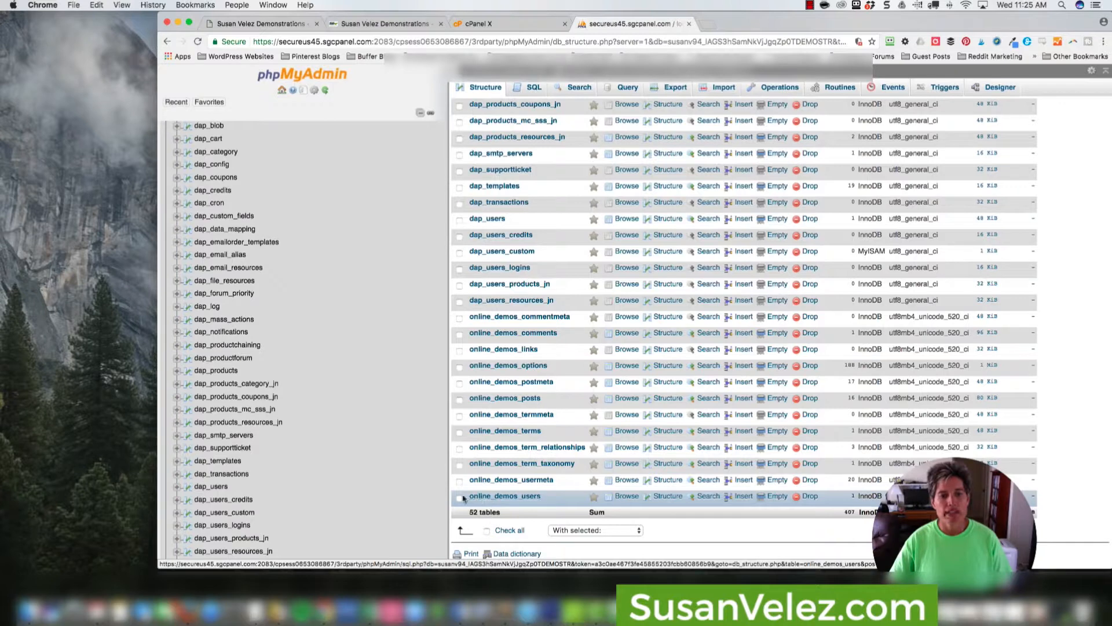
left_click(487, 496)
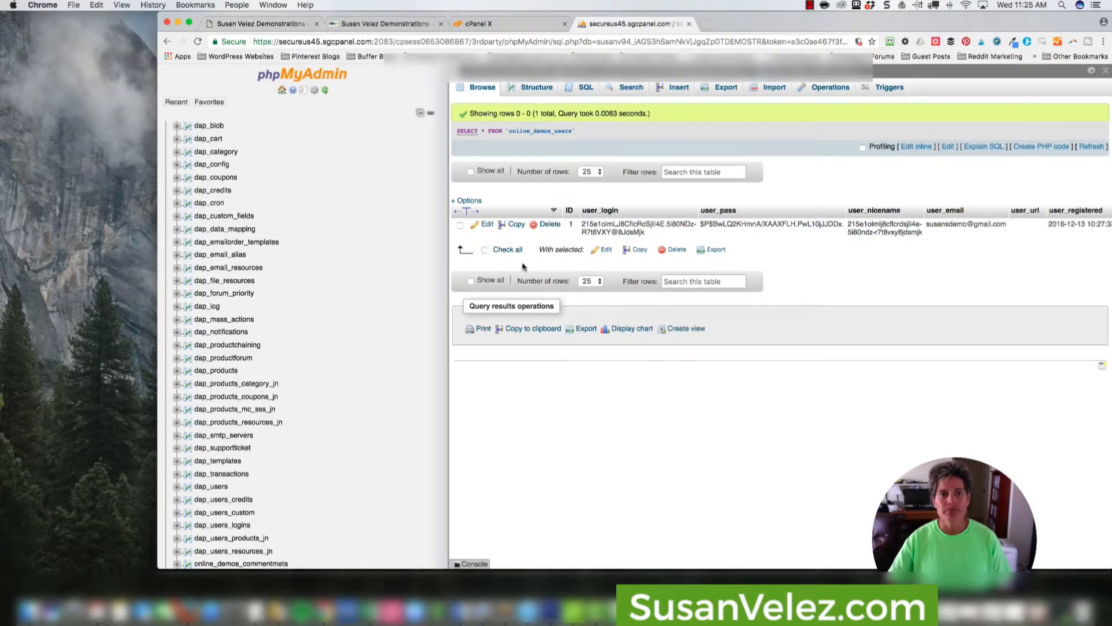
left_click(487, 226)
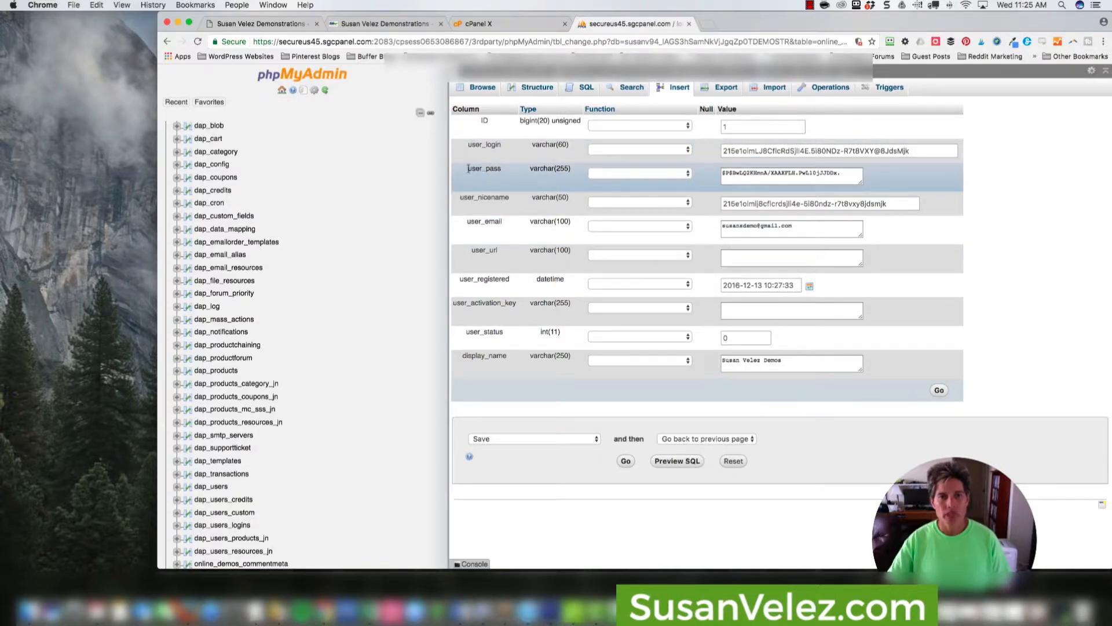
Set the user_pass function to MD5, replace the stored value with a new account password, and save the record.
left_click(617, 174)
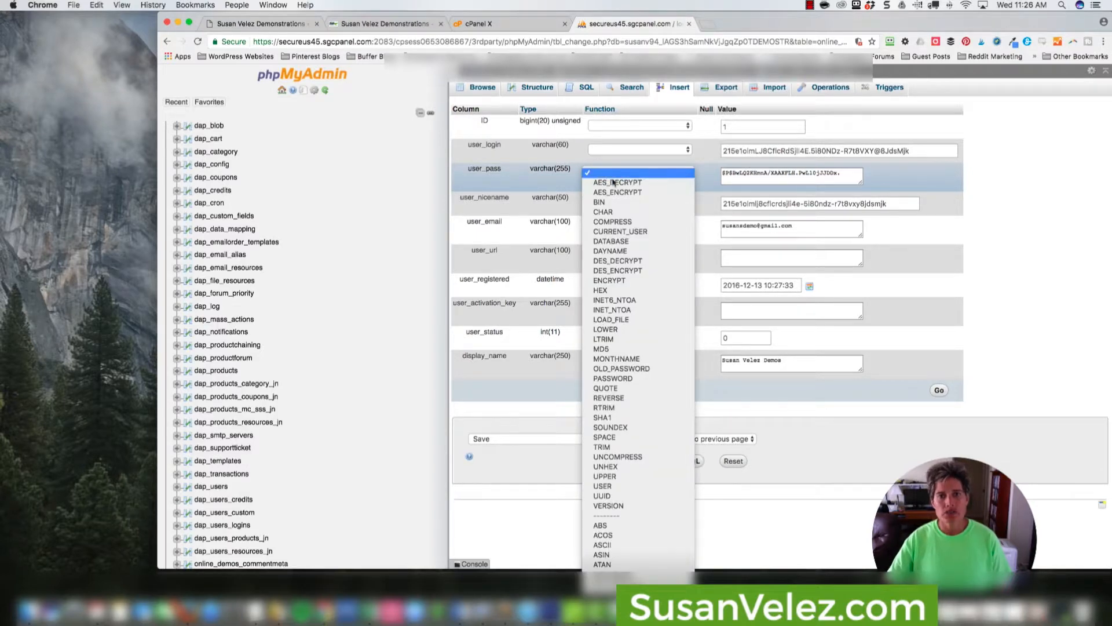
left_click(602, 350)
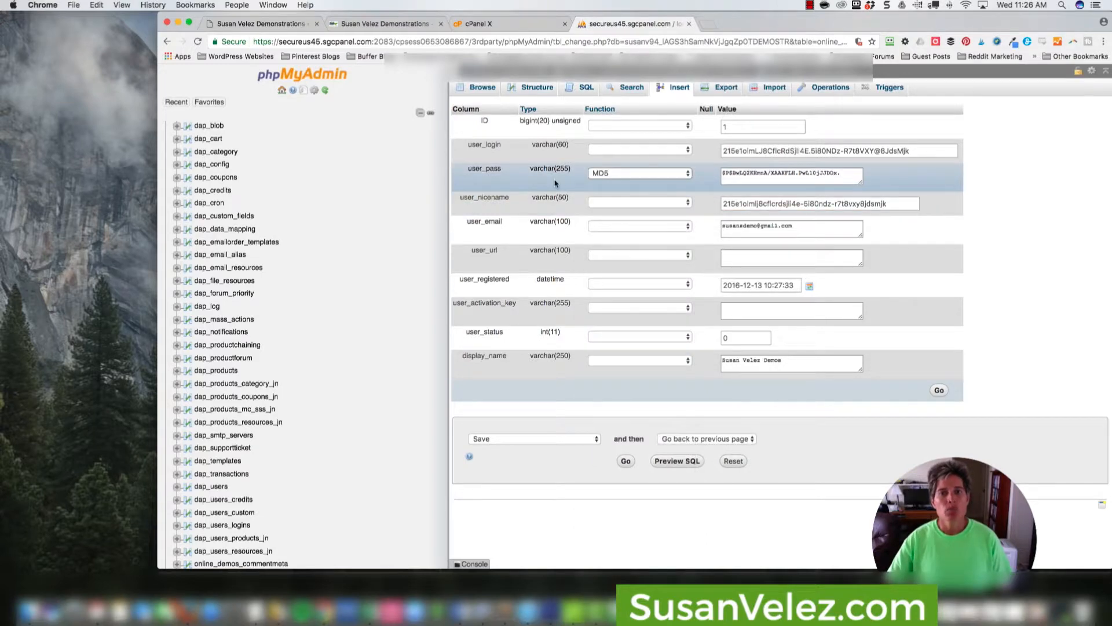
double_click(737, 175)
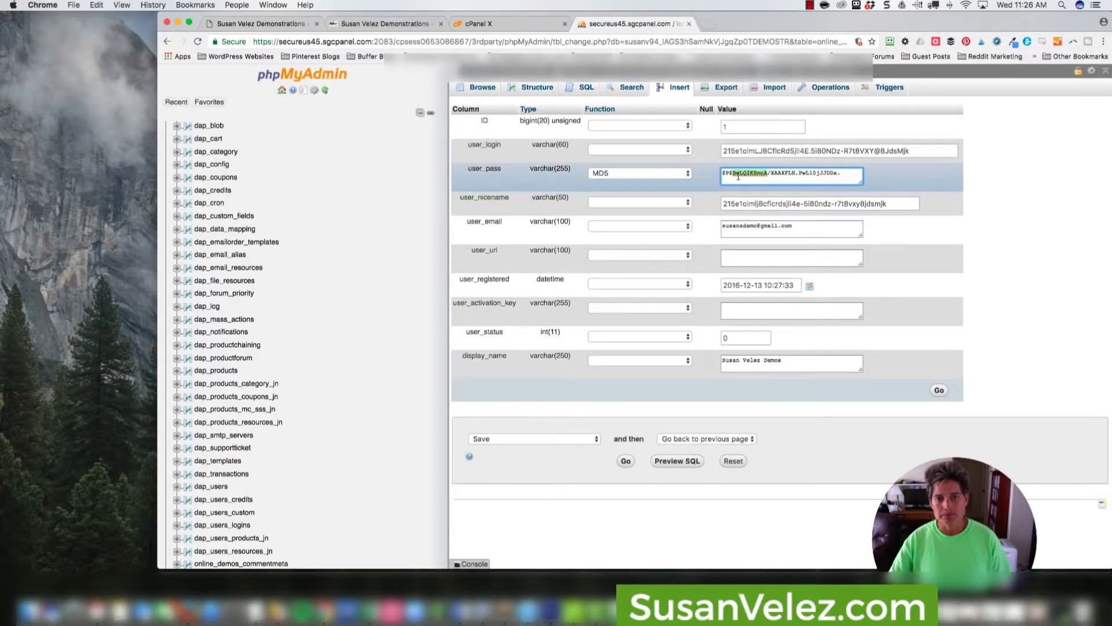
triple_click(737, 175)
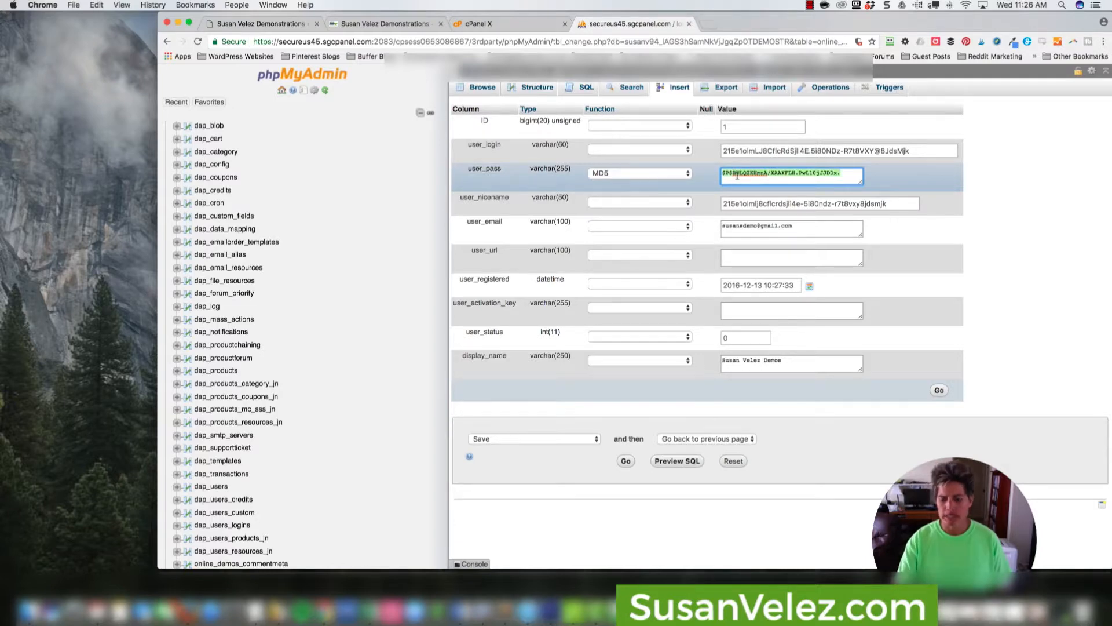
key("BackSpace")
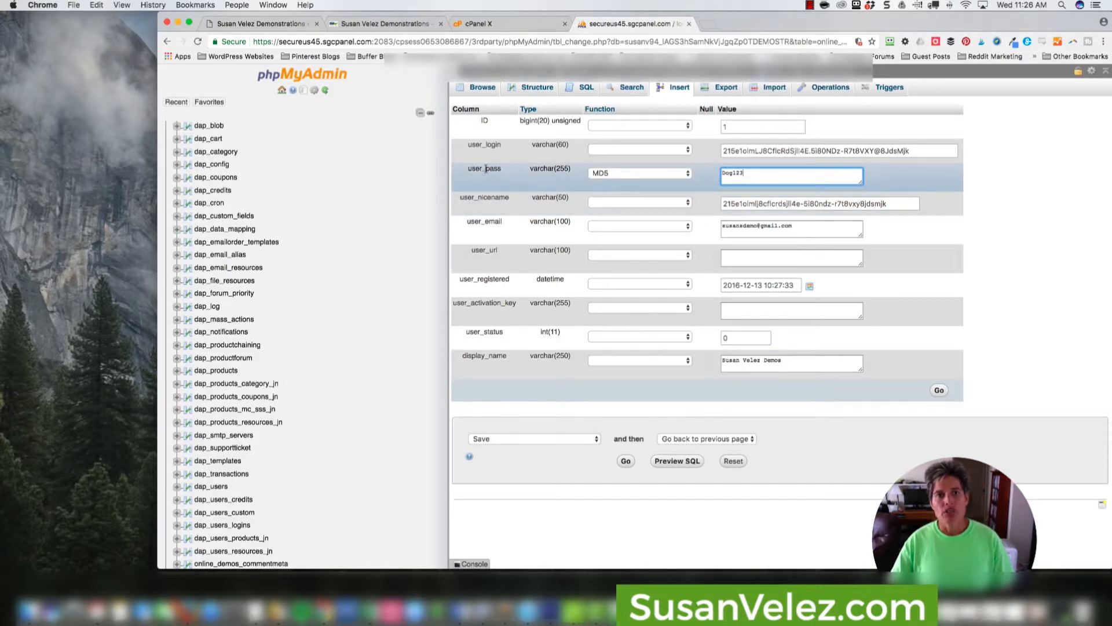
left_click(939, 391)
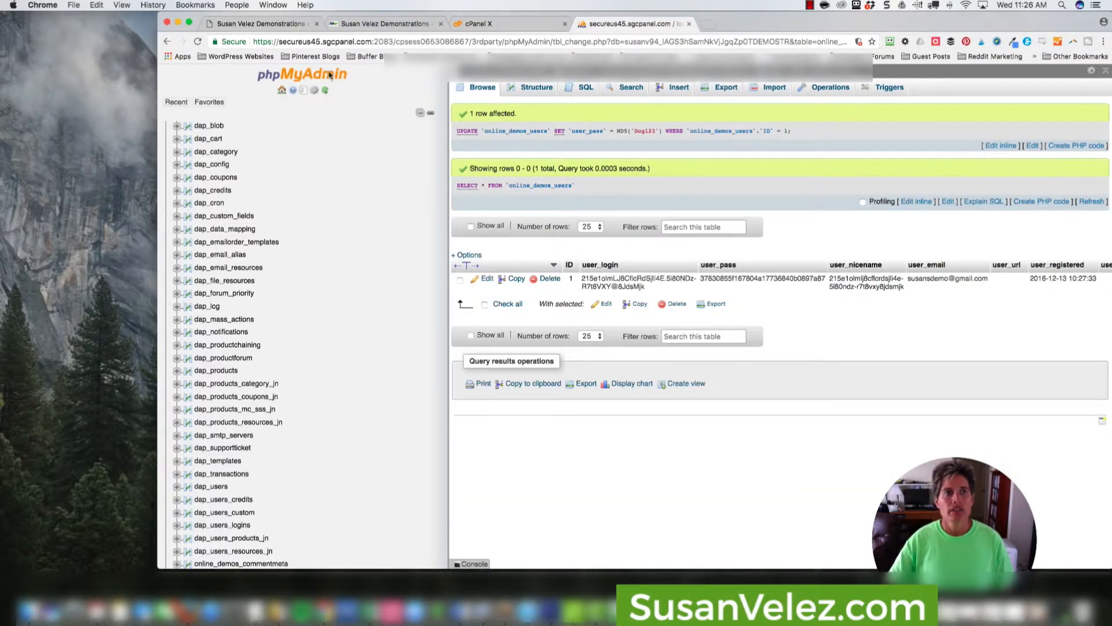
Log in to the WordPress site with the account's new password and dismiss the offer to save the login.
left_click(261, 23)
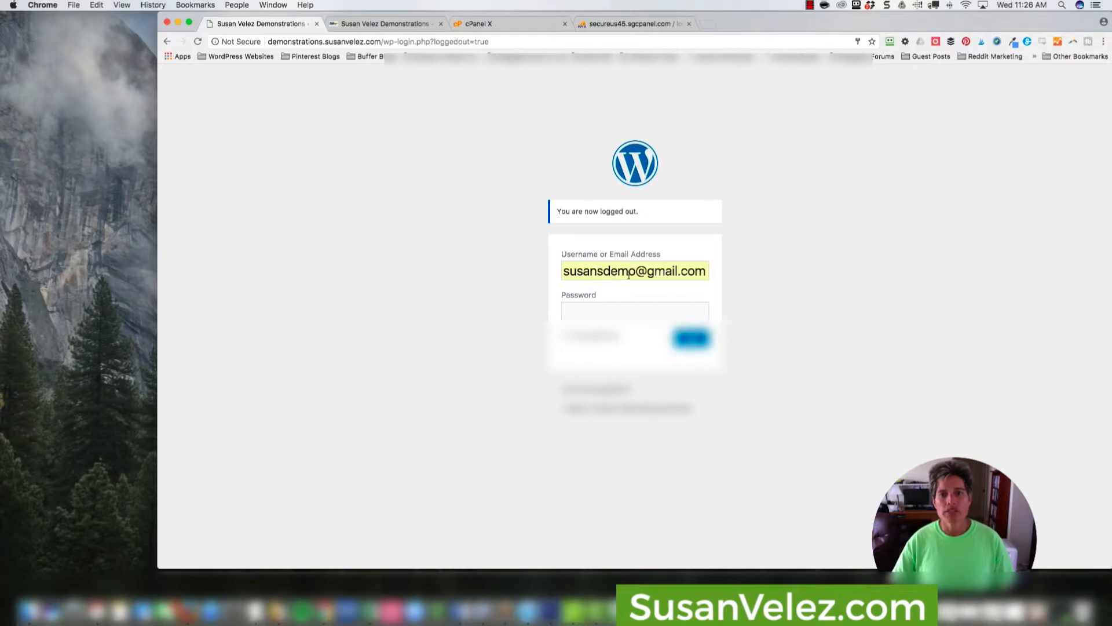
left_click(591, 311)
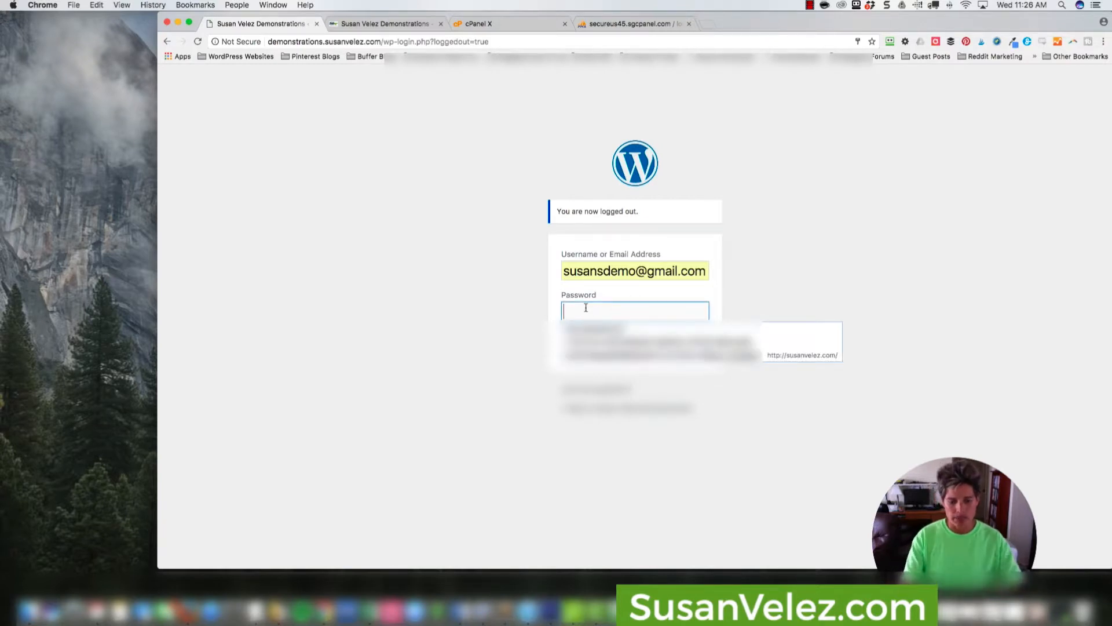
type("s")
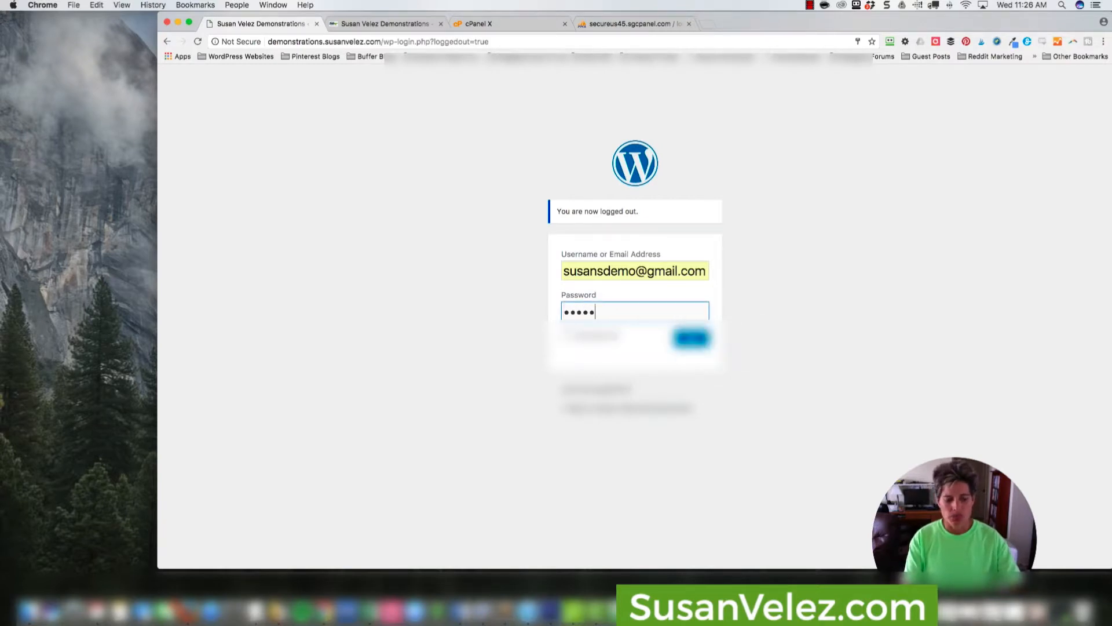
key("Return")
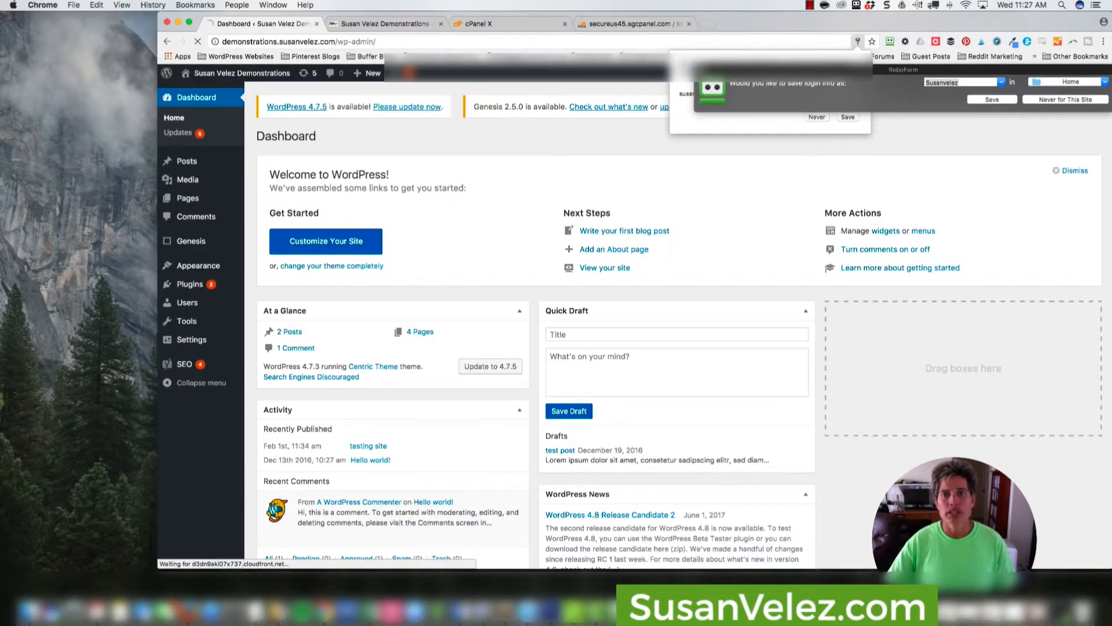
left_click(861, 62)
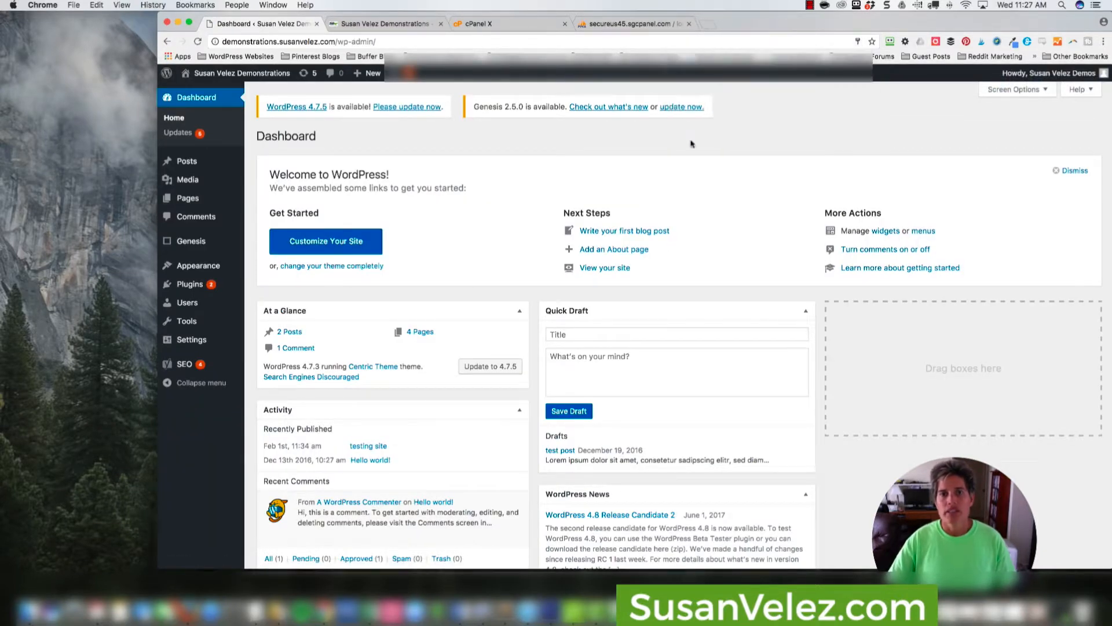
Open your own WordPress user profile and generate a new password under Account Management.
mouse_move(191, 307)
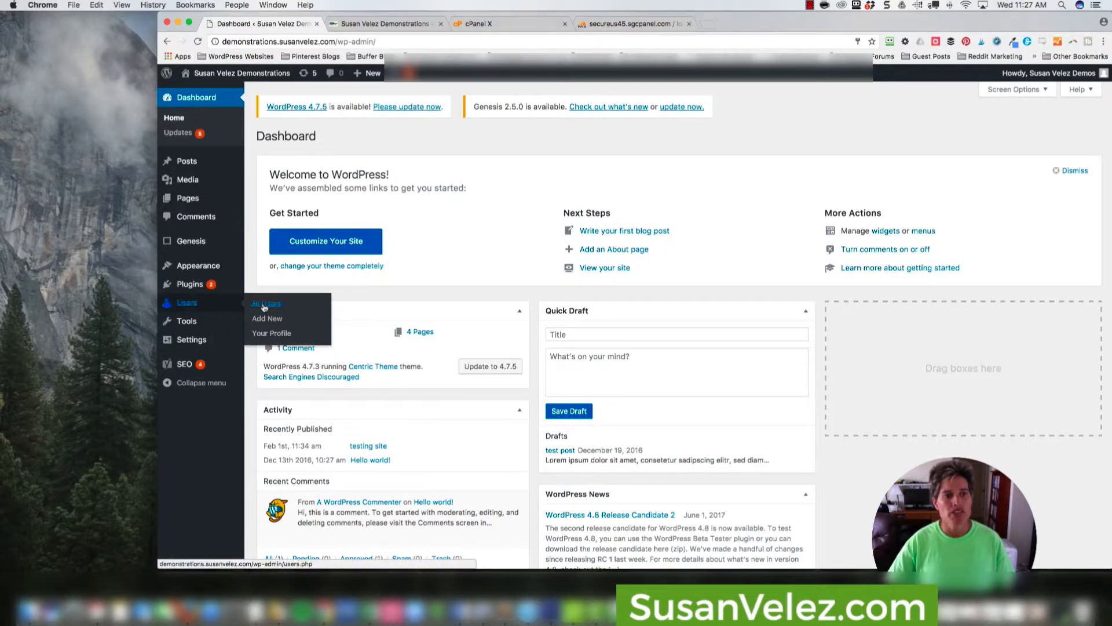
left_click(271, 333)
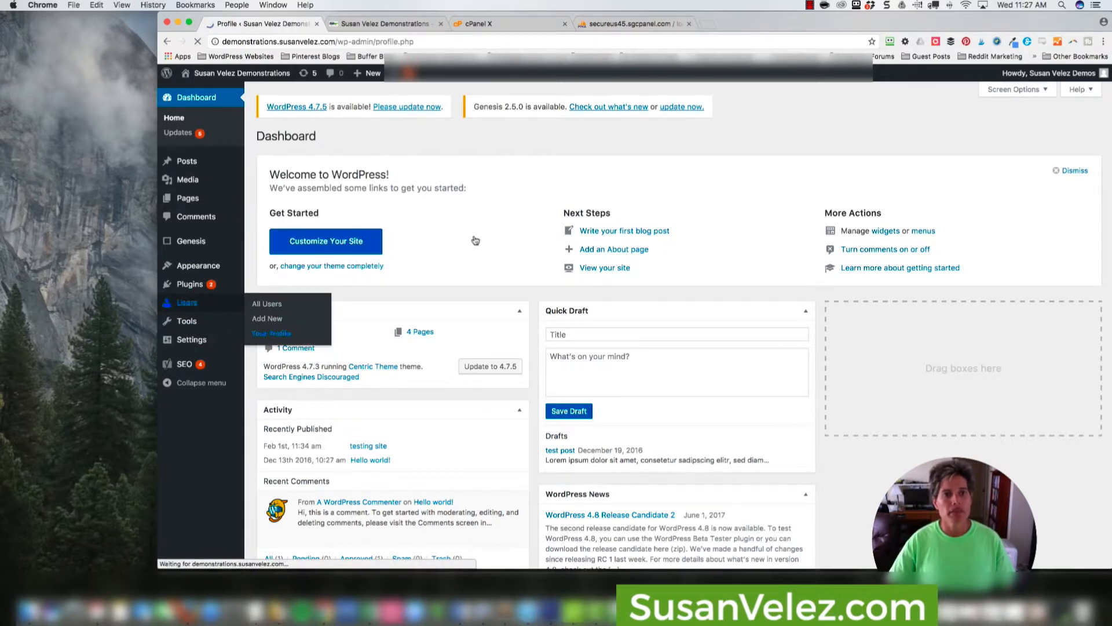
scroll(761, 342, "down", 4)
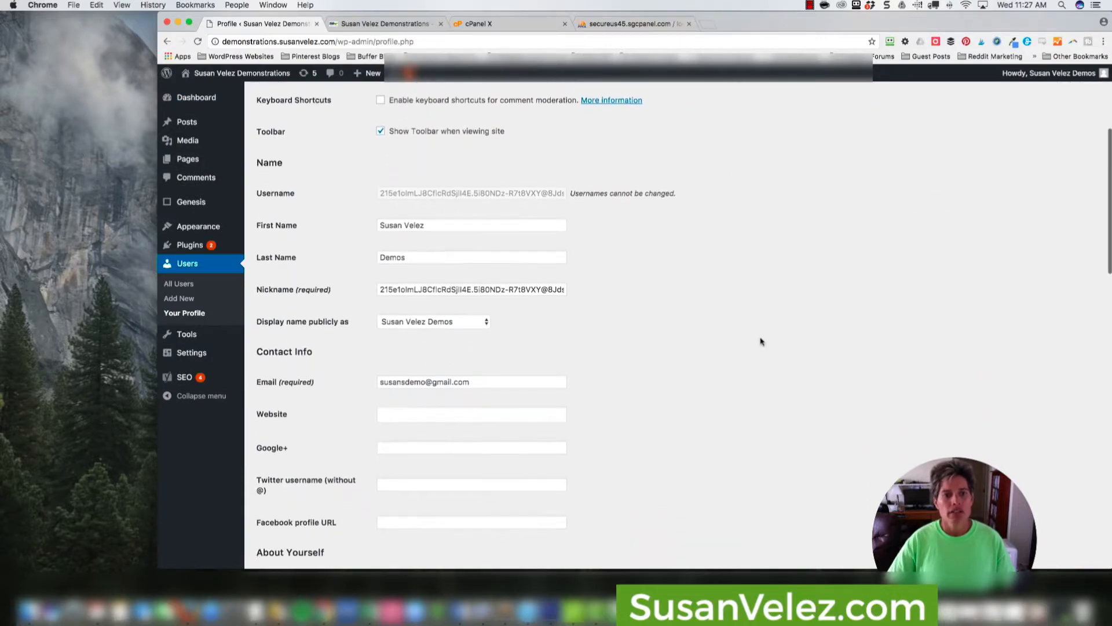
scroll(761, 341, "down", 3)
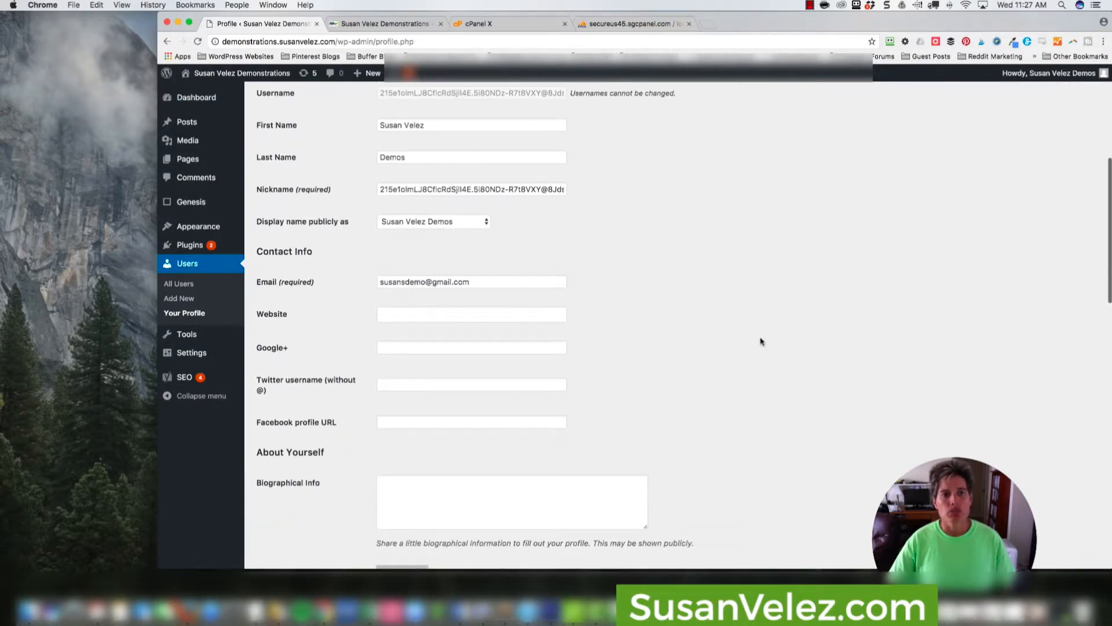
scroll(735, 331, "down", 4)
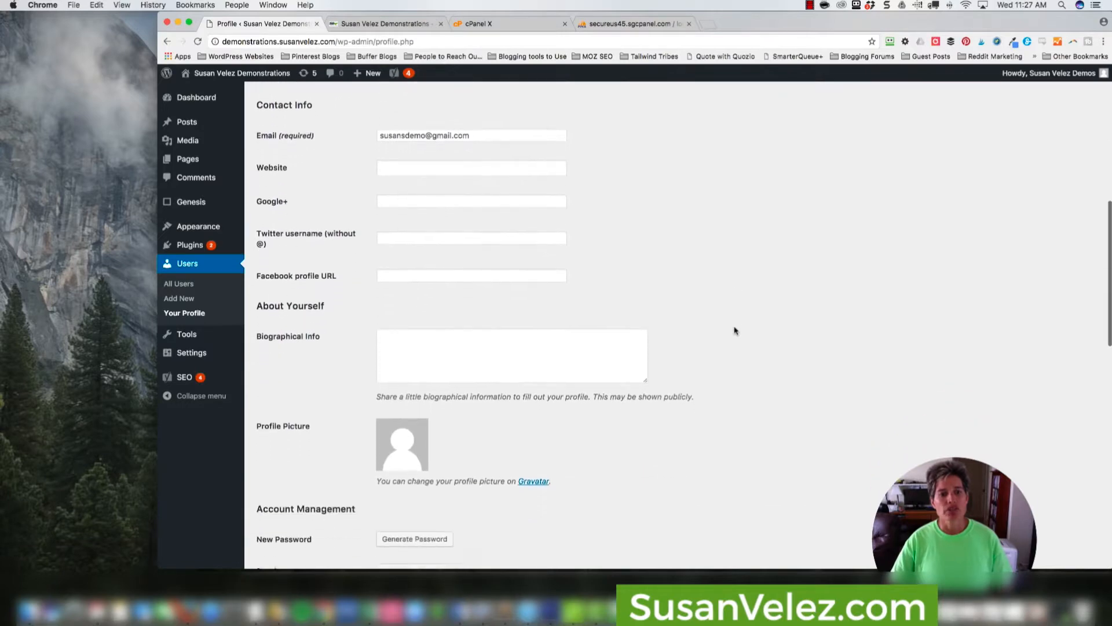
scroll(735, 331, "down", 6)
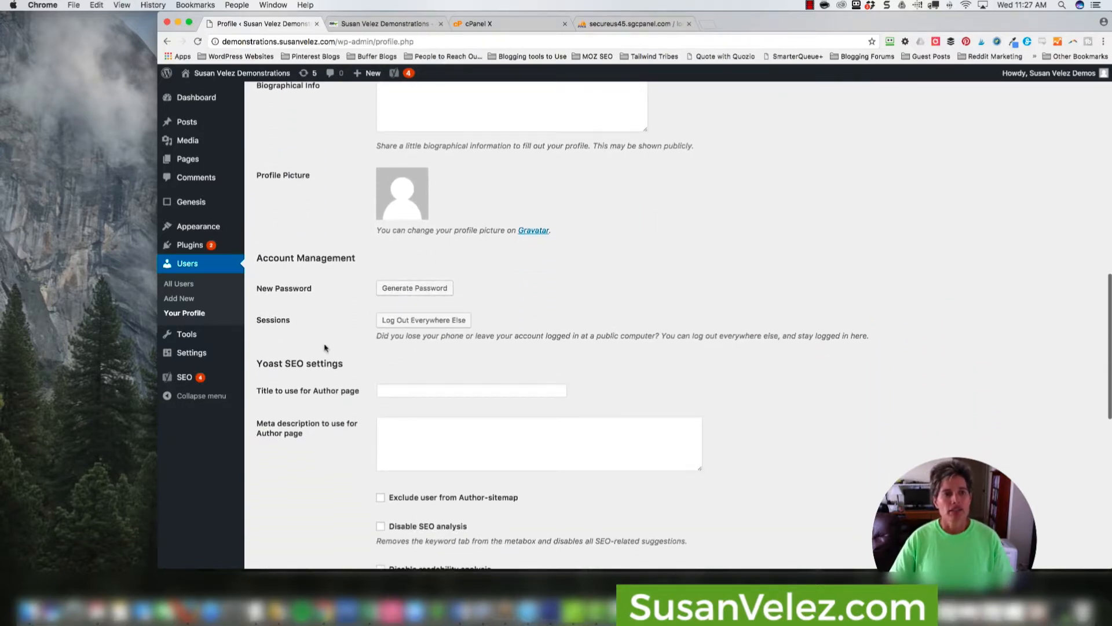
scroll(289, 284, "up", 1)
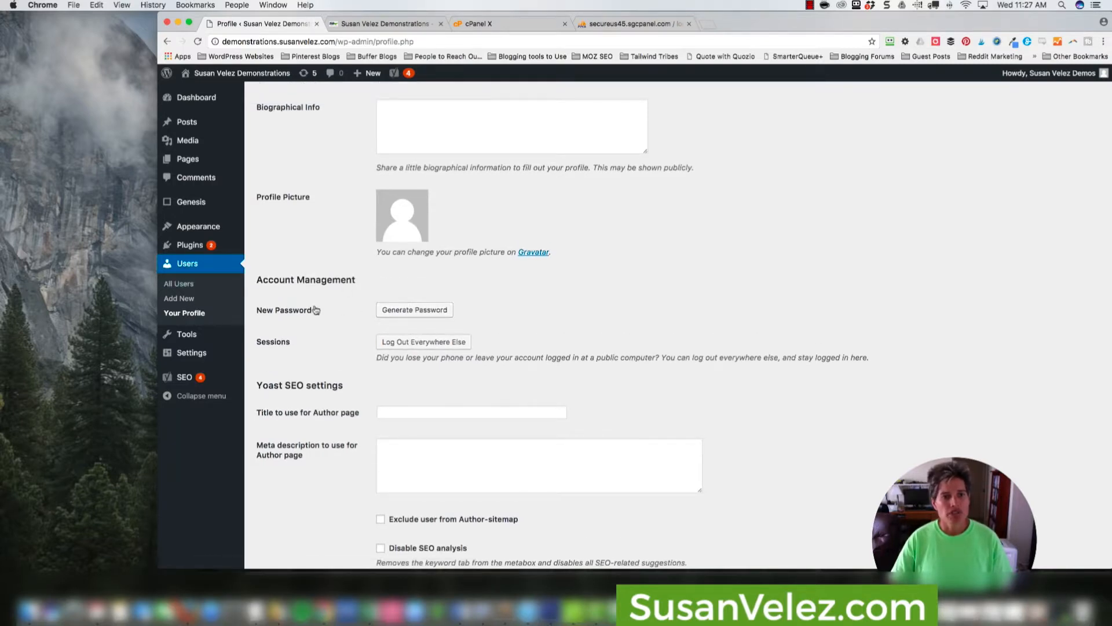
left_click(405, 310)
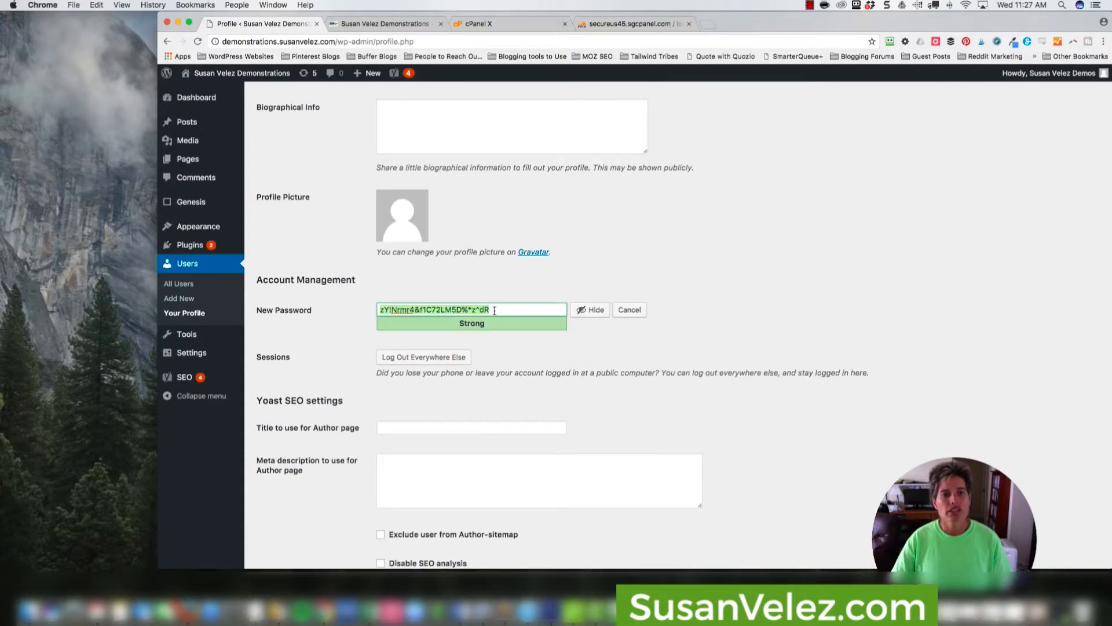
Generate a 20-character password with RoboForm's password generator and copy it.
left_click(890, 41)
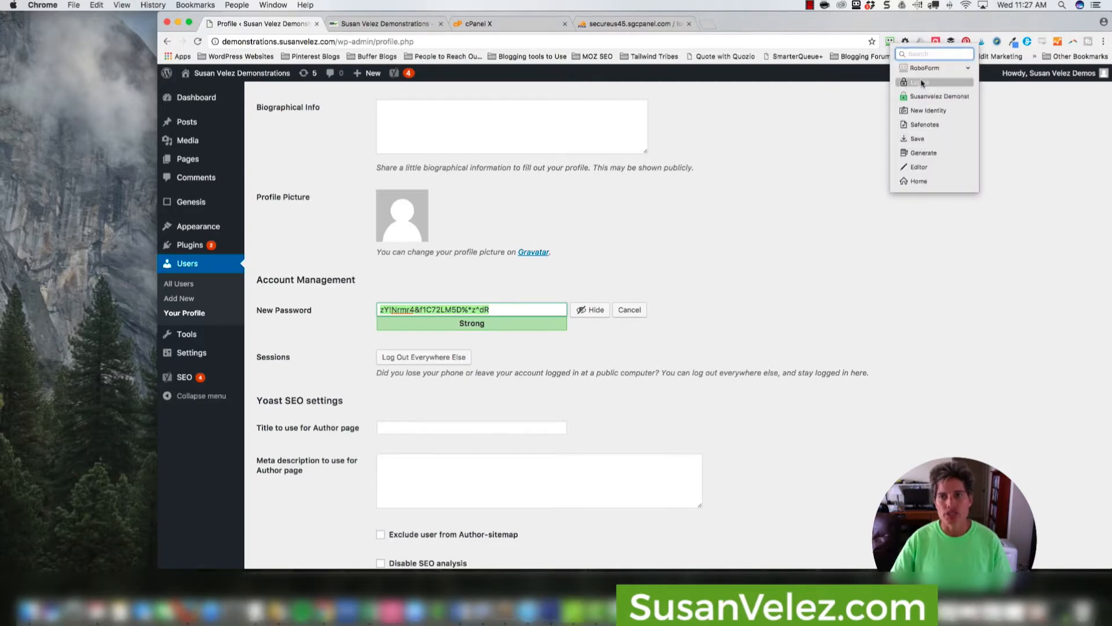
left_click(926, 153)
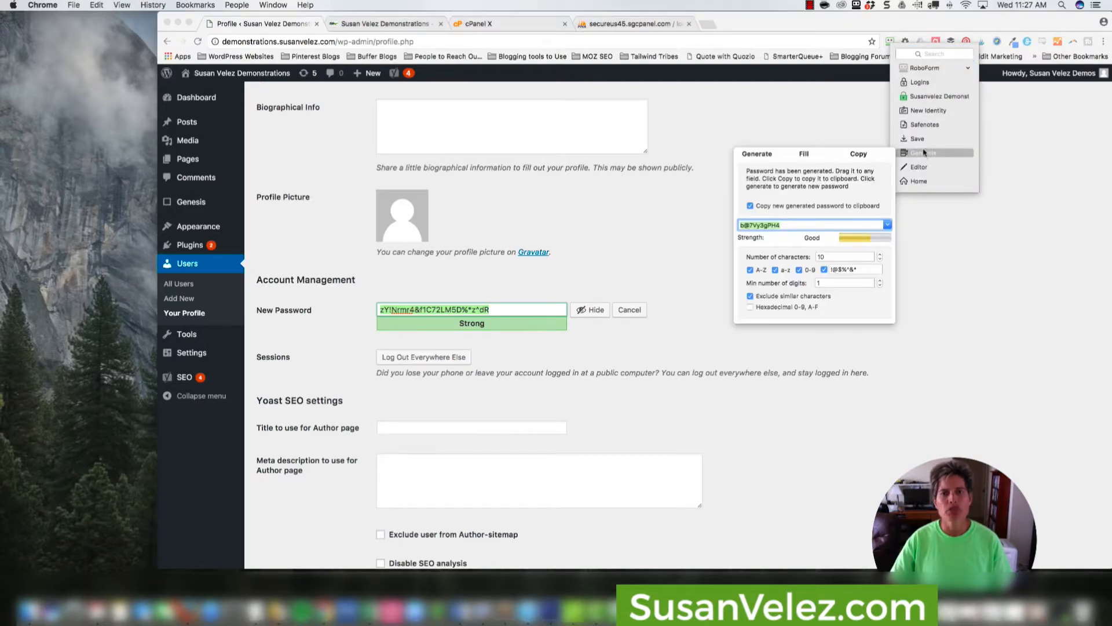
double_click(823, 256)
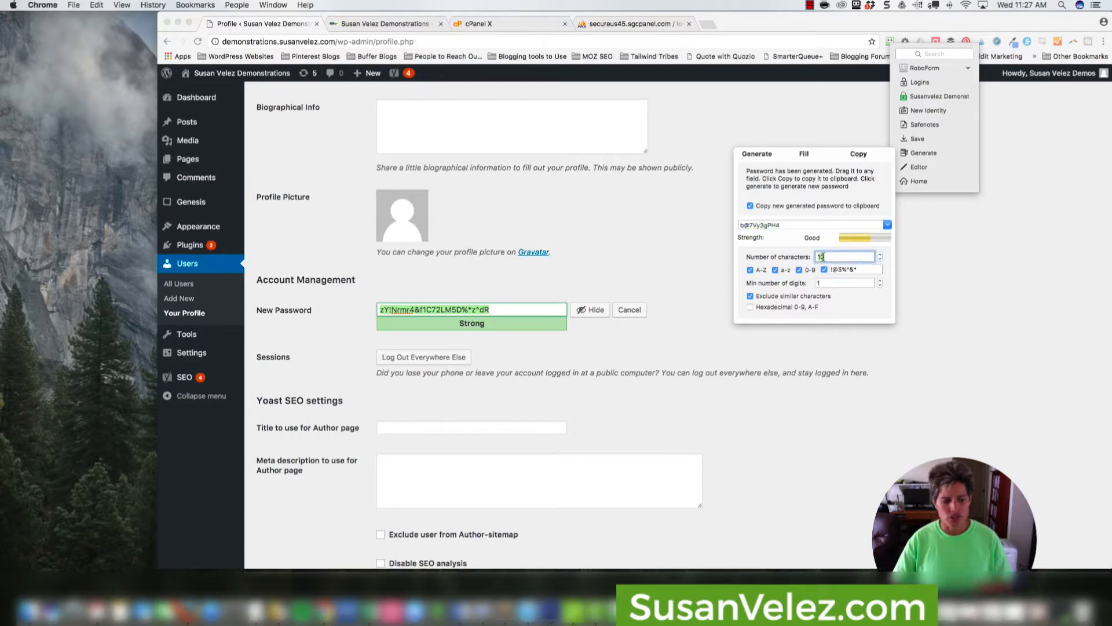
type("1")
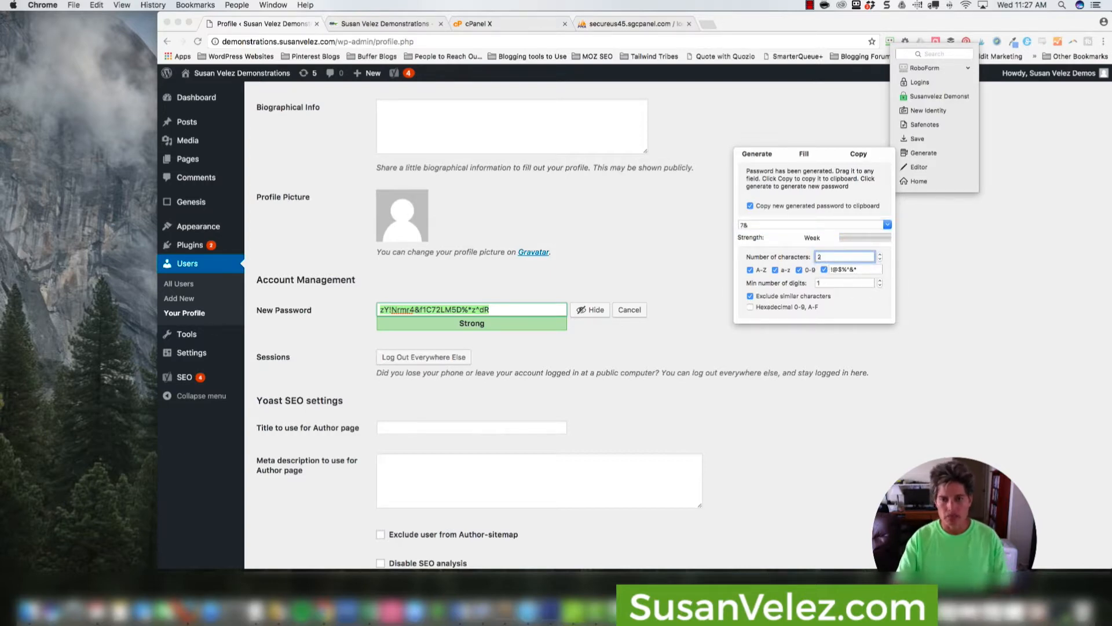
type("0")
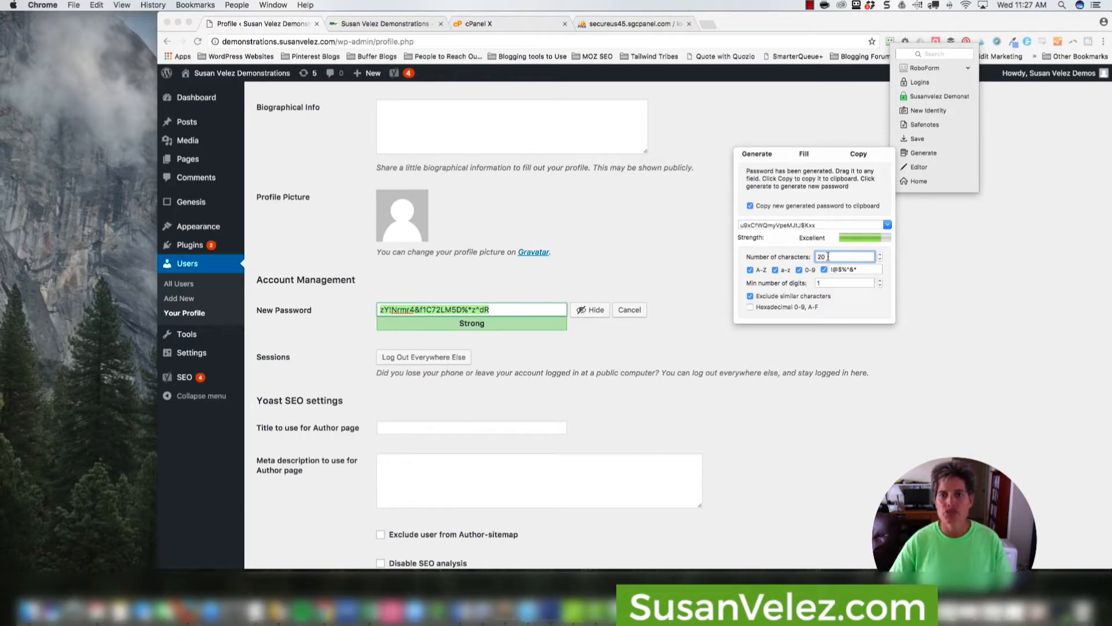
left_click(765, 155)
left_click(765, 155)
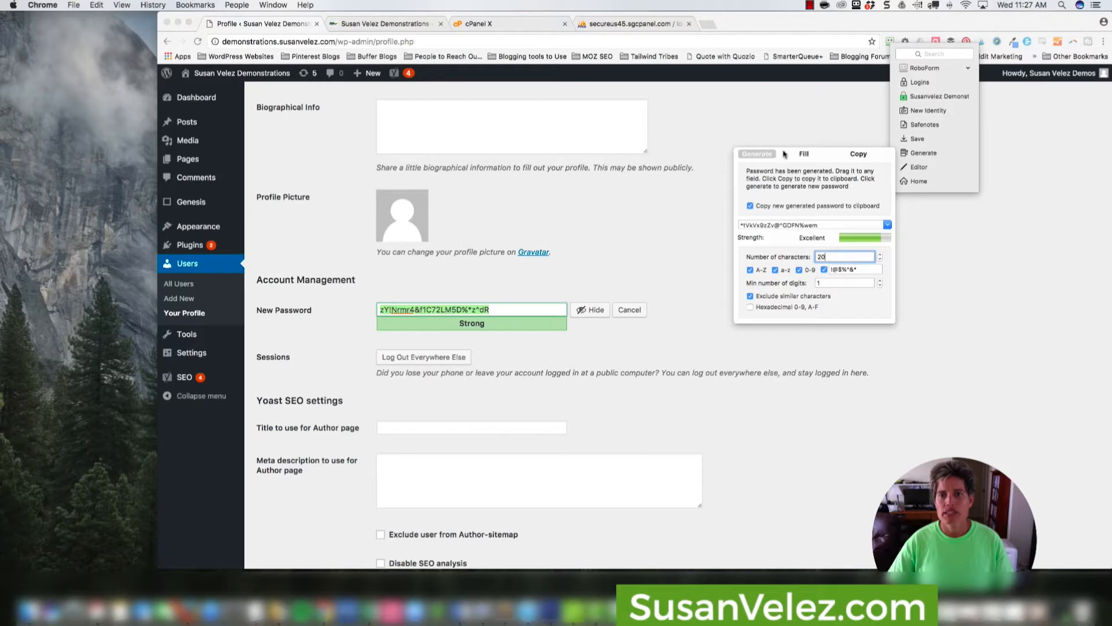
left_click(857, 154)
Replace the suggested New Password with the copied RoboForm password and update the profile.
left_click(505, 309)
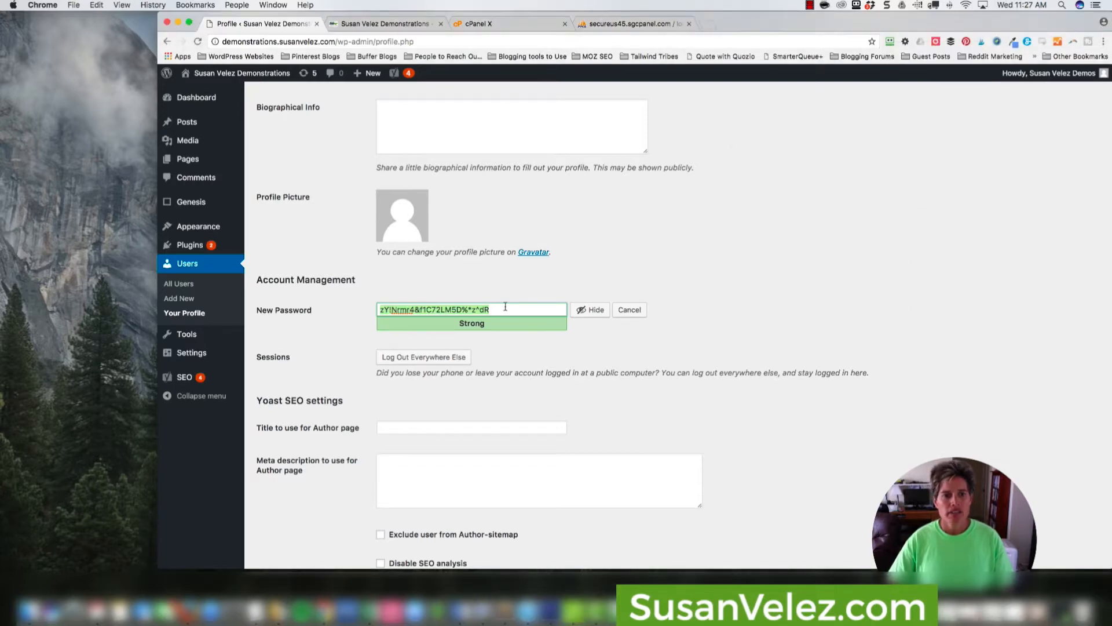
key("super+a")
key("BackSpace")
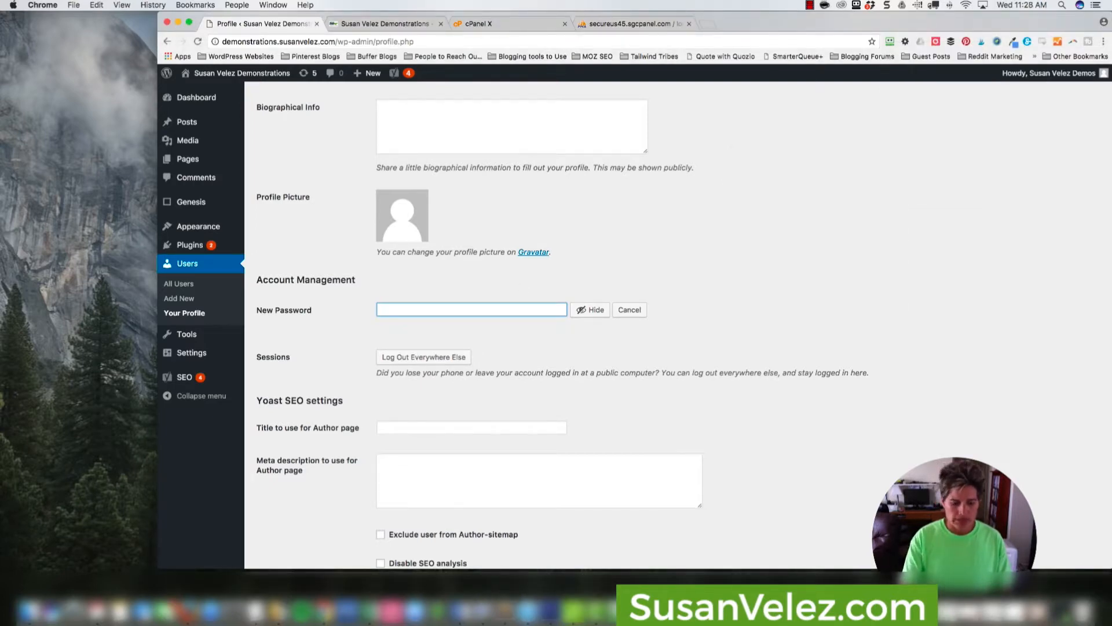
key("super+v")
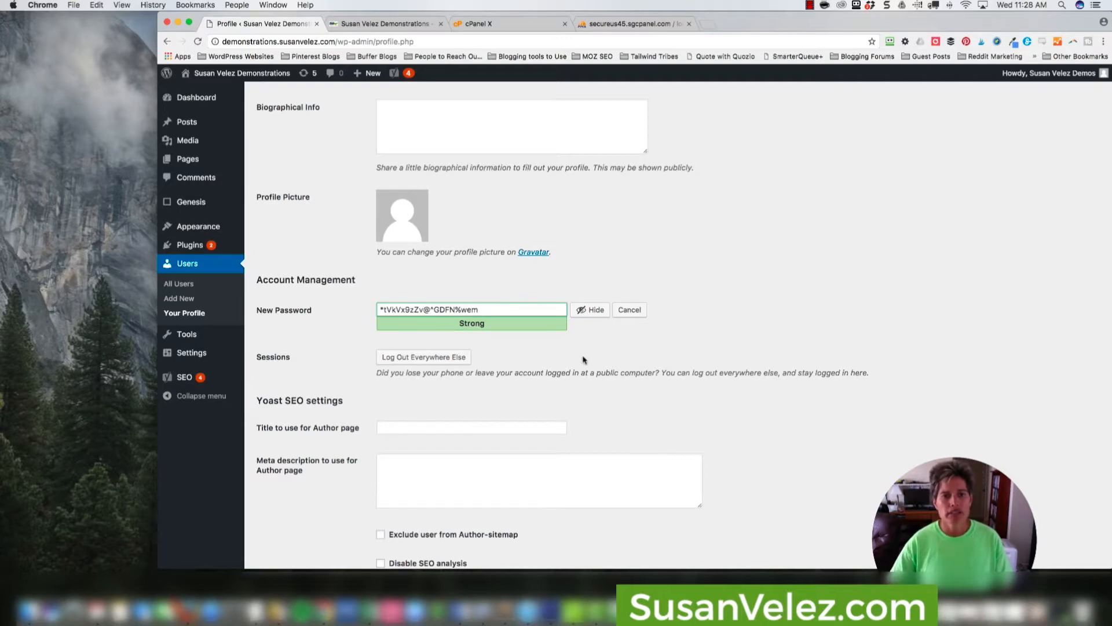
scroll(582, 455, "down", 5)
scroll(583, 456, "down", 4)
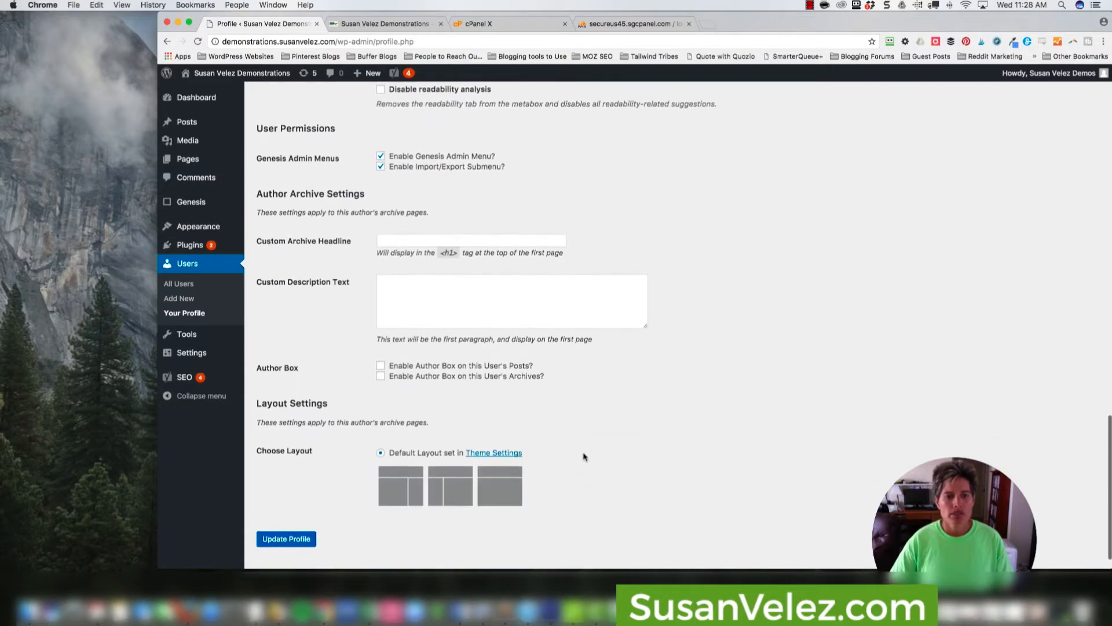
left_click(281, 516)
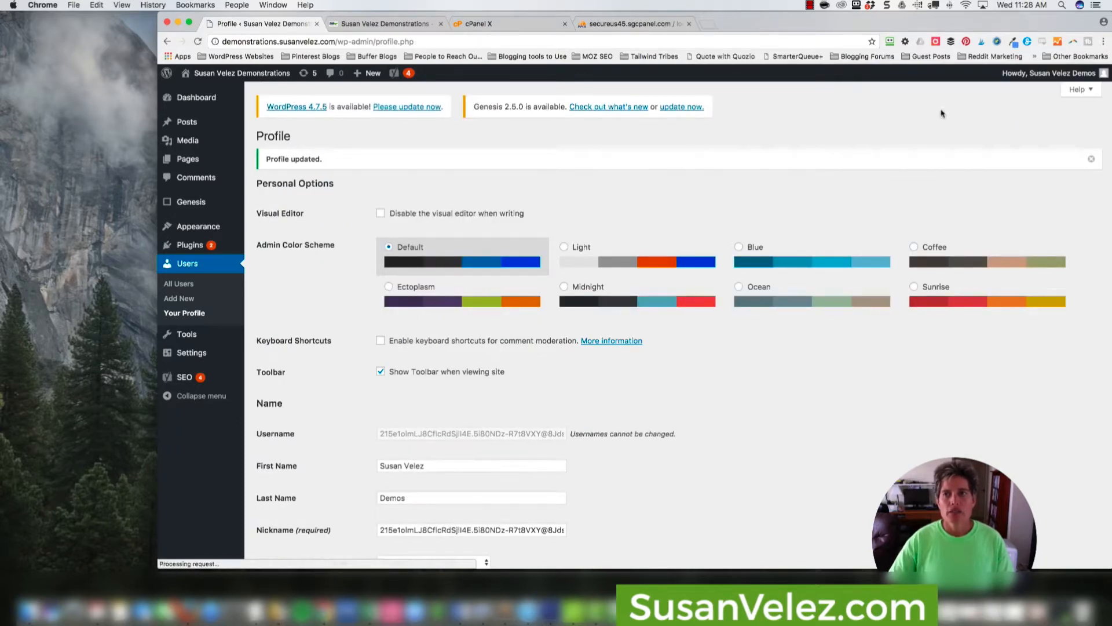
Log out of WordPress and try to log in with the account's e-mail address and the previous password.
mouse_move(1049, 73)
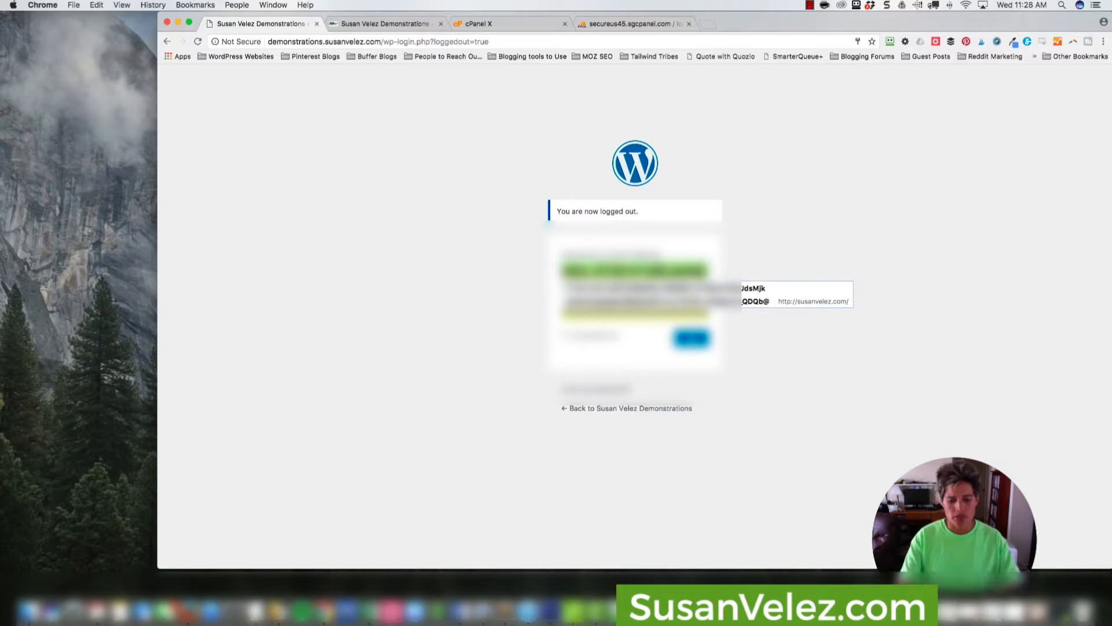
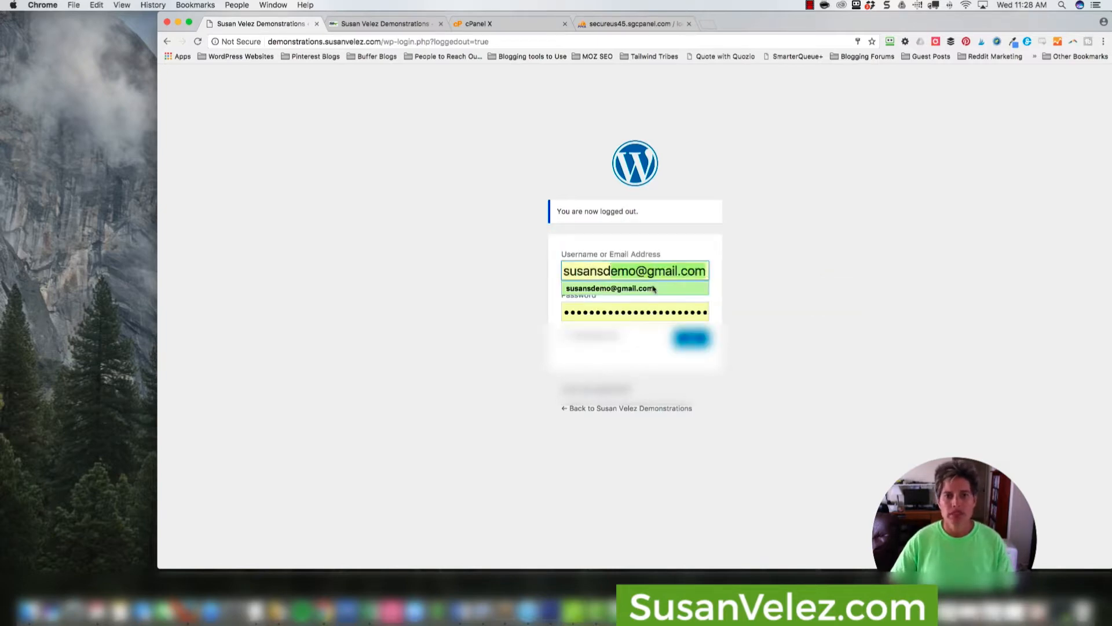
left_click(651, 289)
double_click(636, 311)
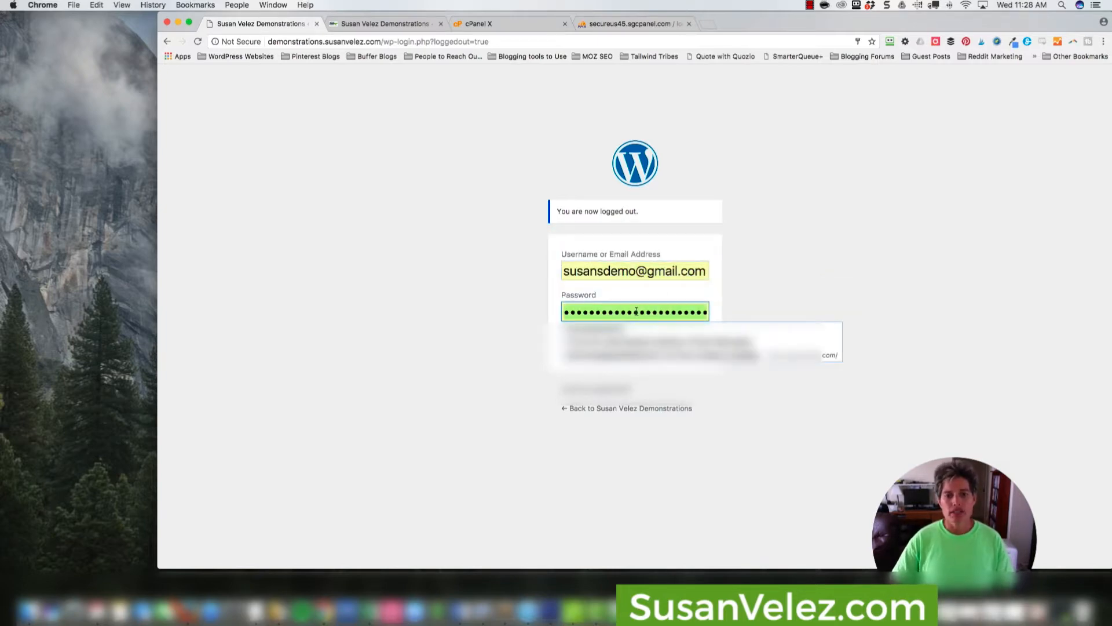
key("BackSpace")
type("•")
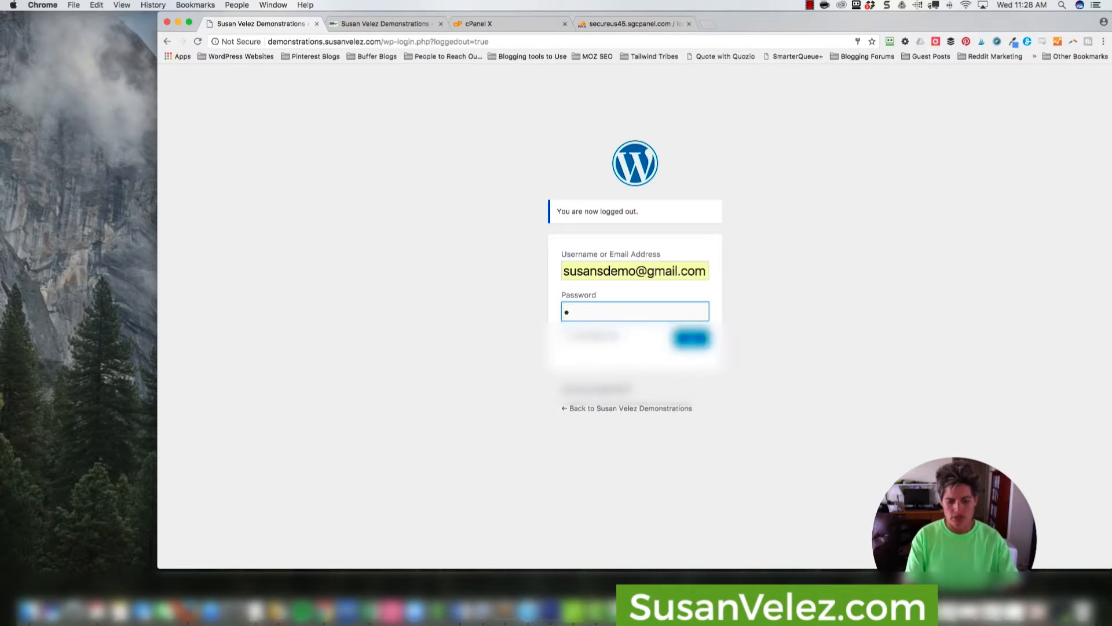
type("•••••")
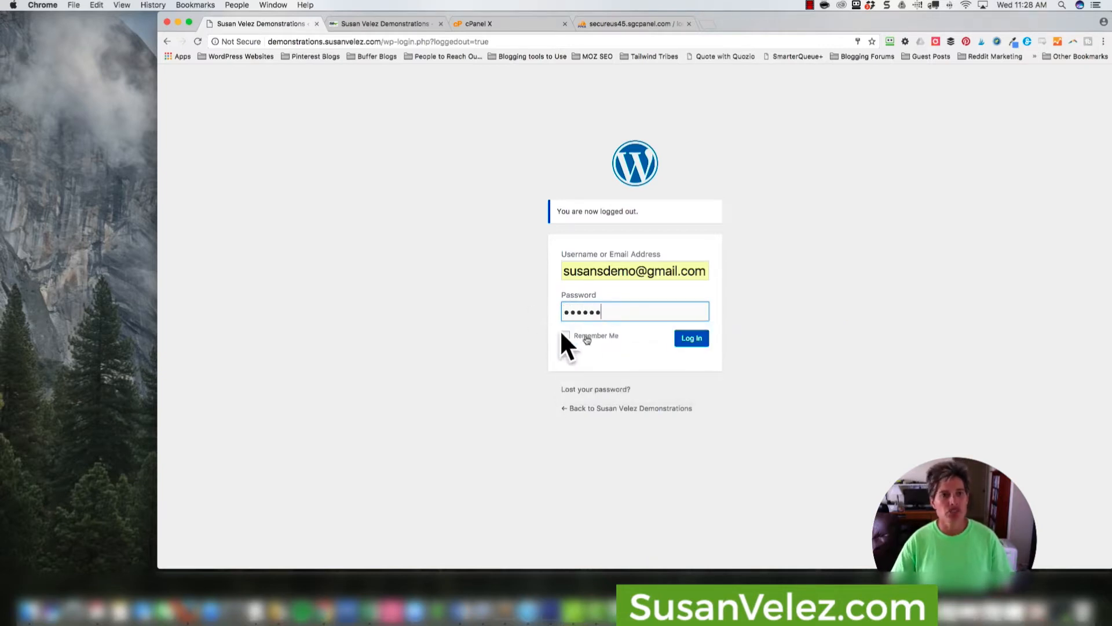
left_click(698, 347)
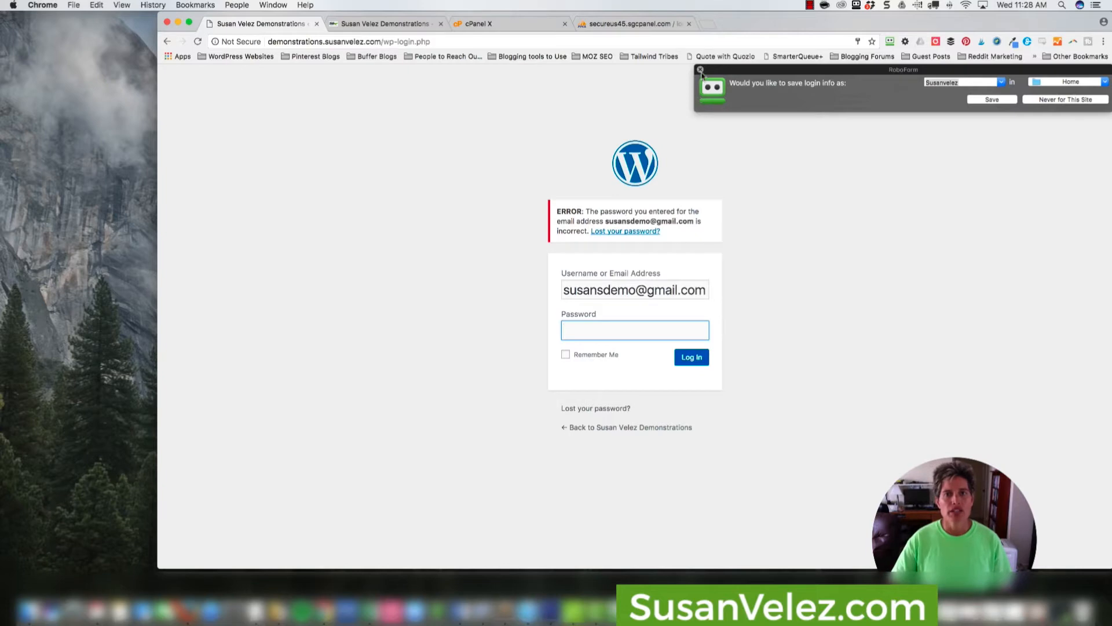
Enter the copied RoboForm password, log in to the dashboard, and dismiss the offers to save the login.
left_click(625, 332)
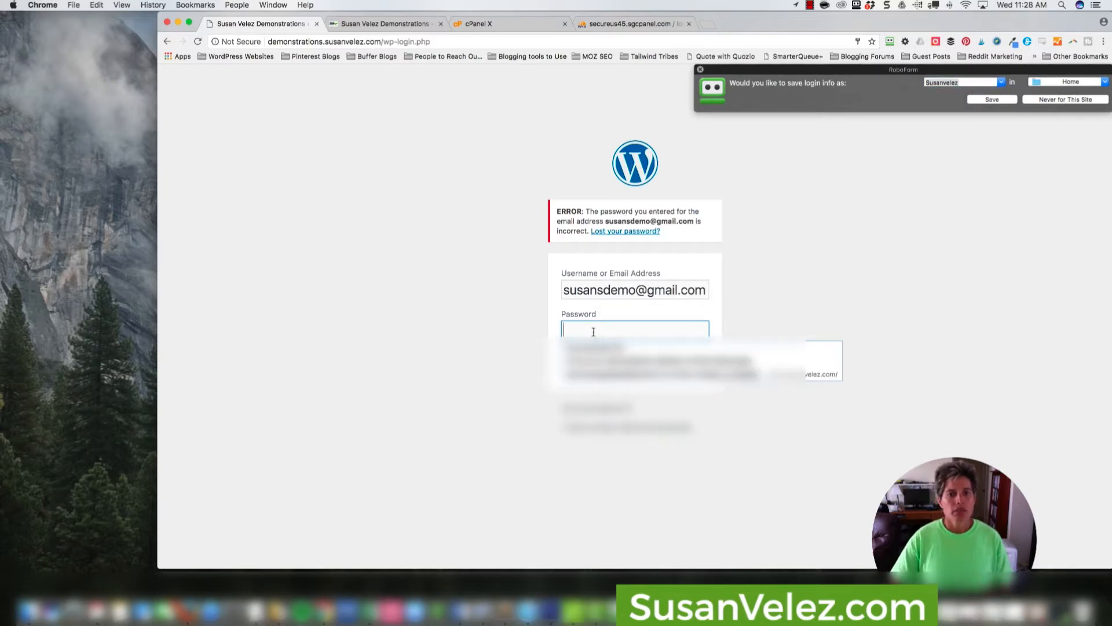
key("super+v")
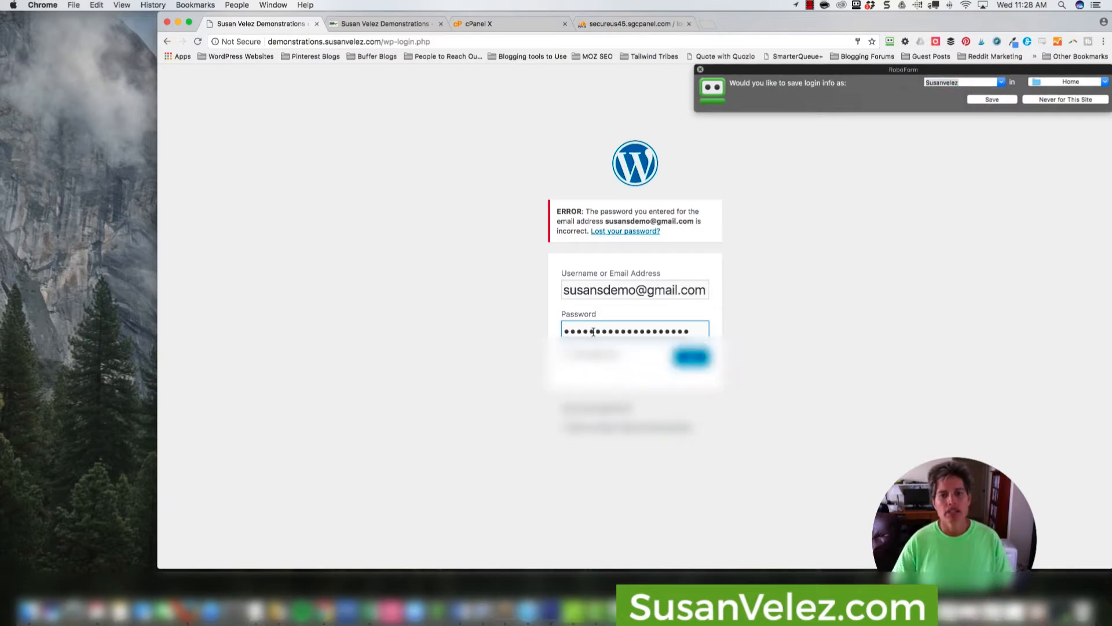
left_click(701, 70)
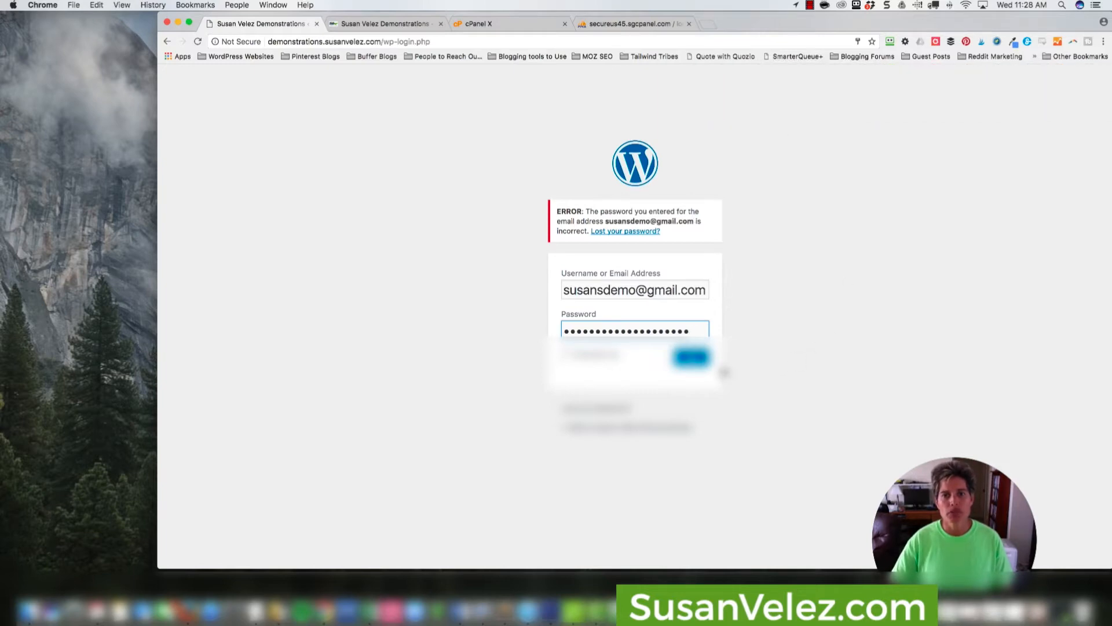
left_click(691, 356)
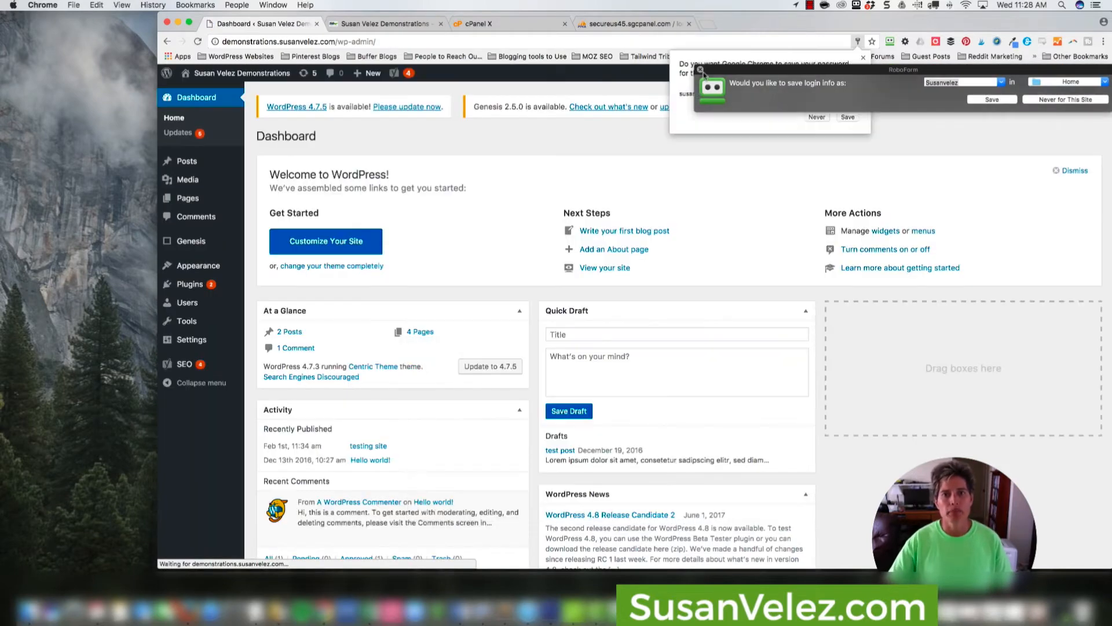
left_click(700, 69)
left_click(864, 57)
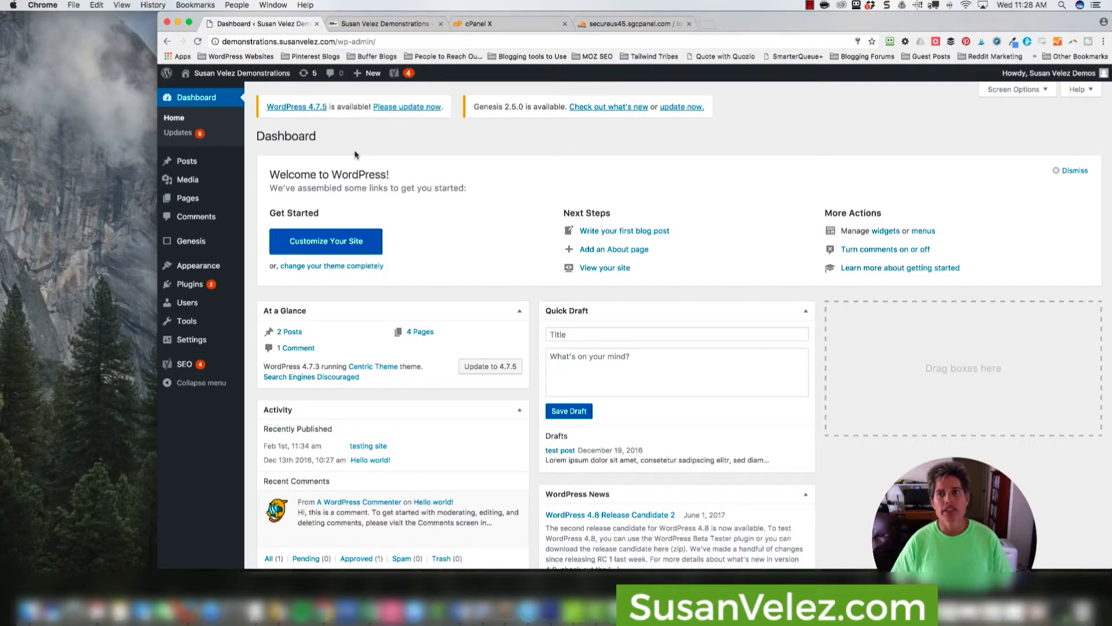
Log out of WordPress and log back in with the account's e-mail address and the copied password.
mouse_move(999, 75)
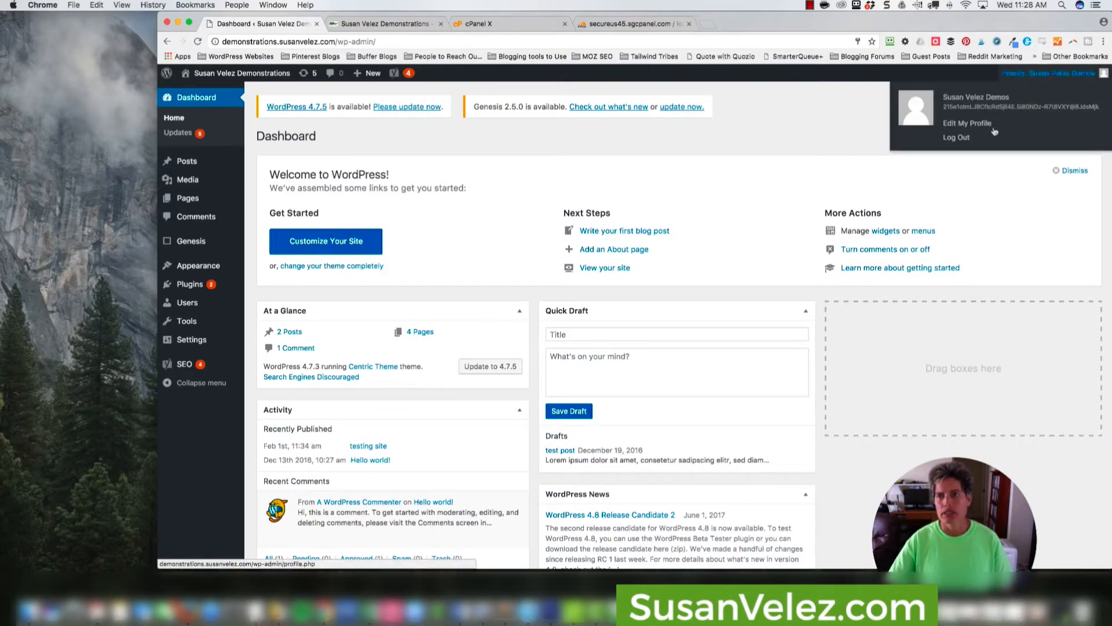
left_click(960, 138)
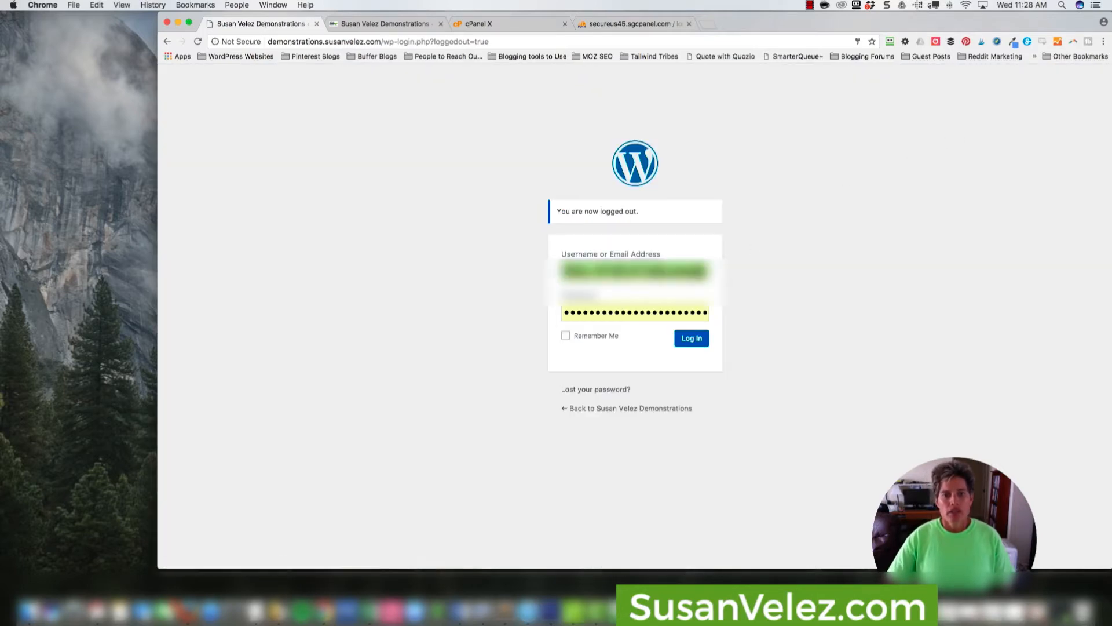
left_click_drag(659, 271, 562, 270)
type("susa")
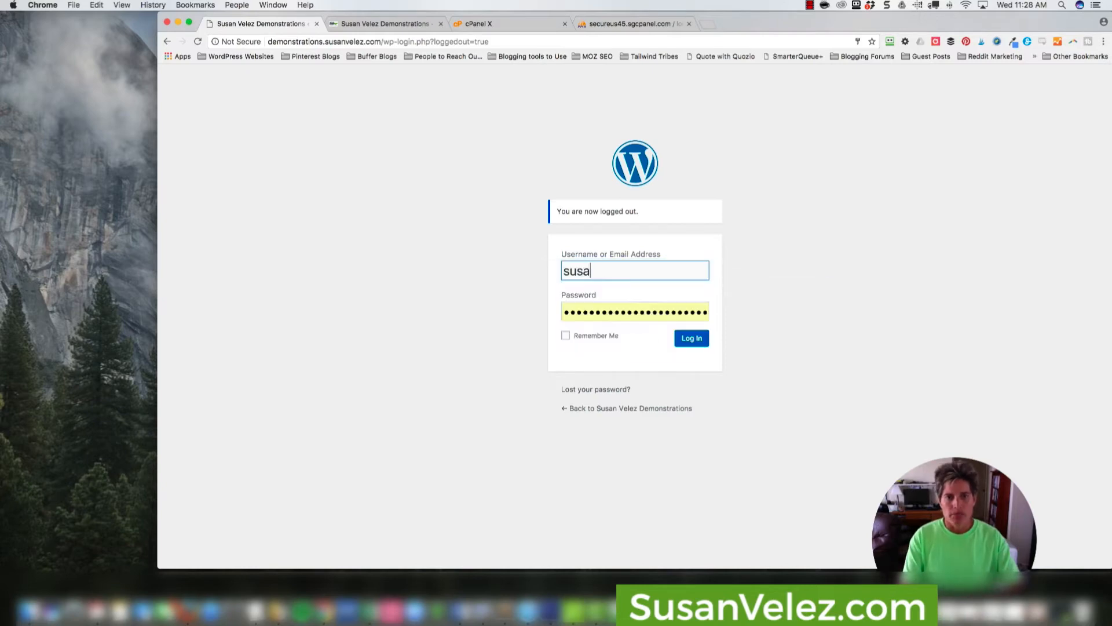
type("nsd")
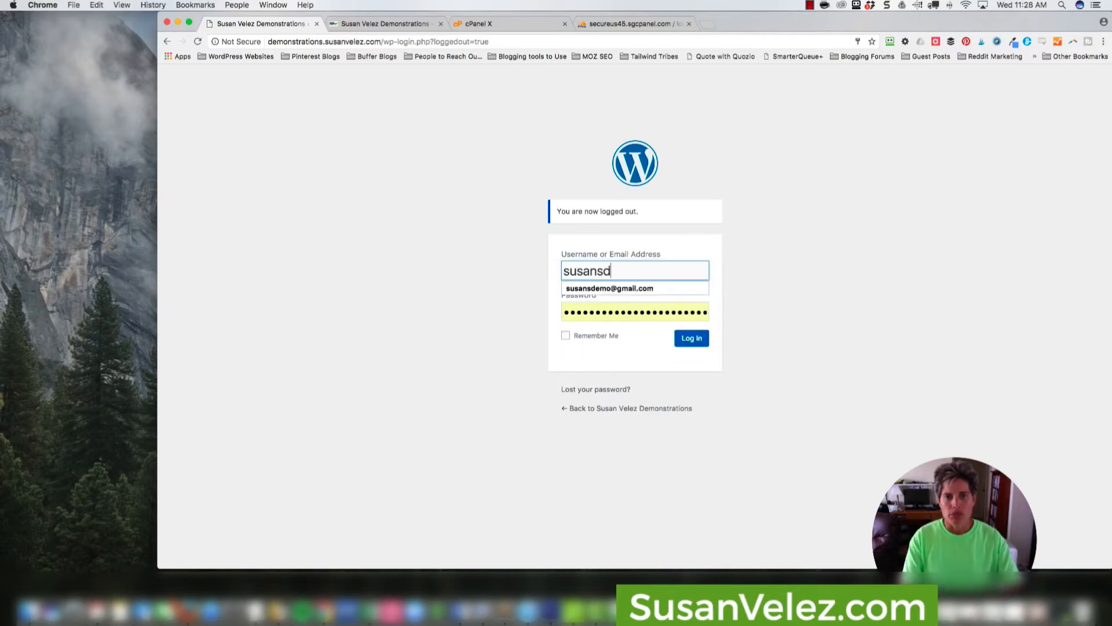
left_click(669, 288)
left_click(664, 308)
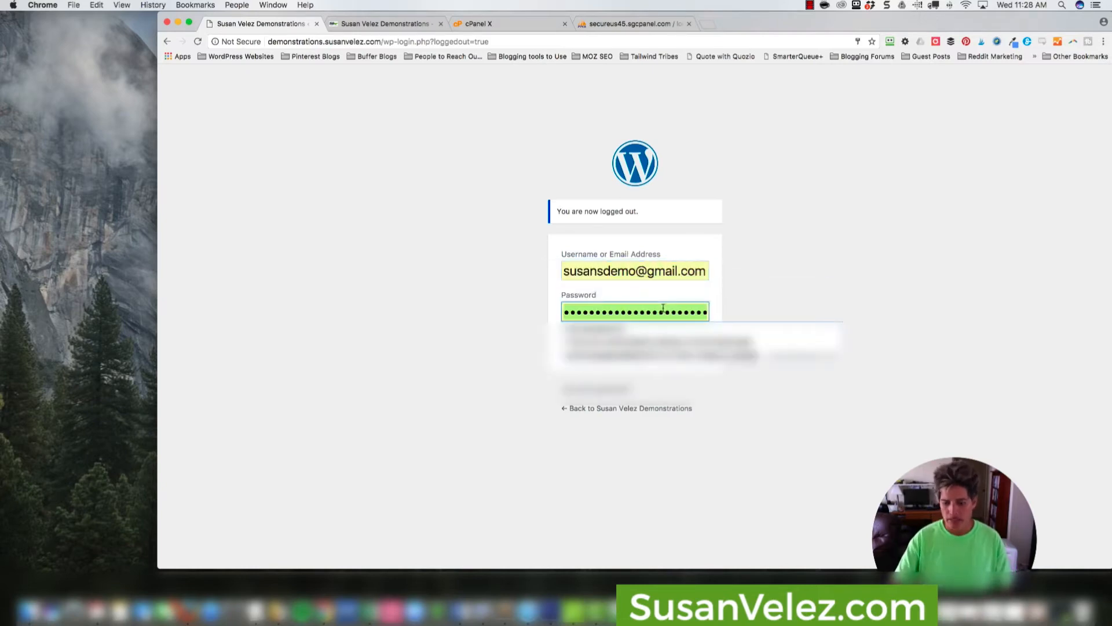
key("BackSpace")
key("super+v")
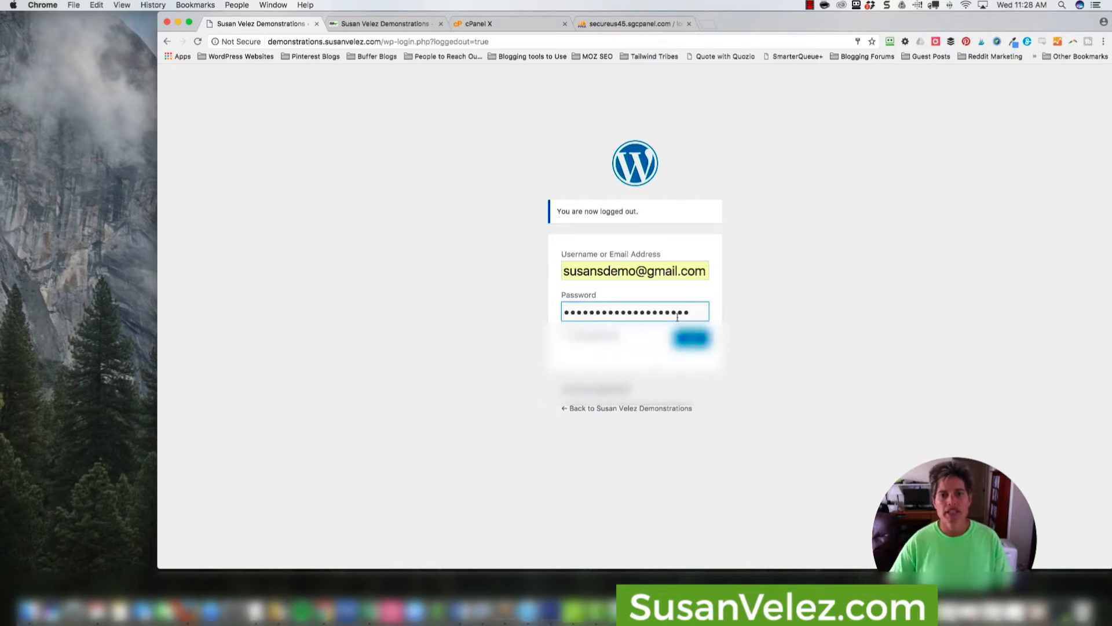
key("Return")
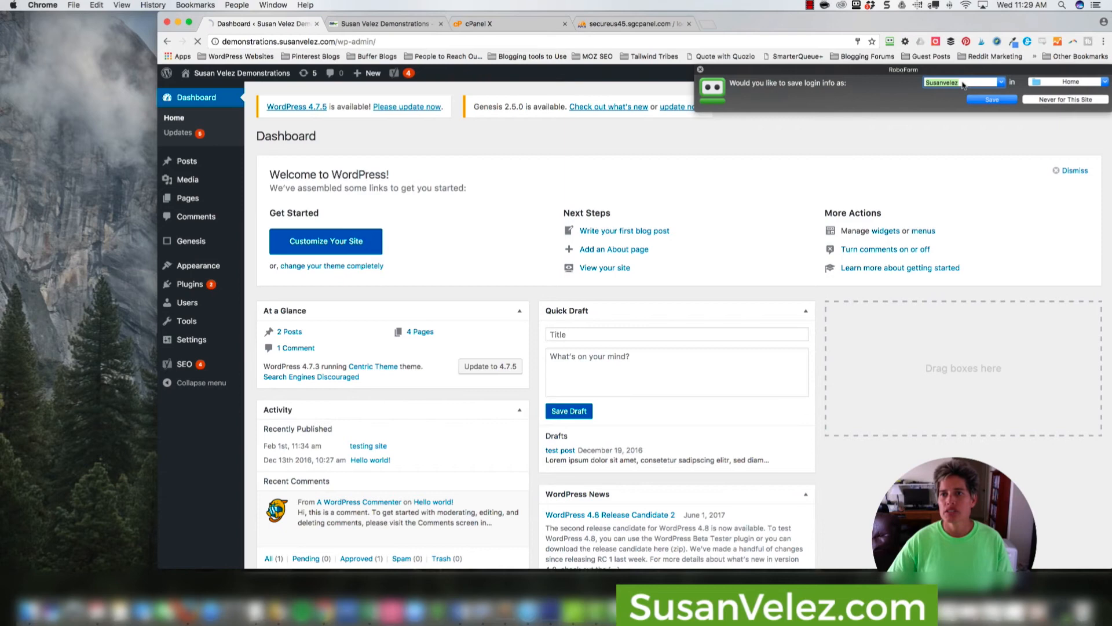
Name the login entry after the demo site in RoboForm's save offer and close the offer.
left_click(962, 84)
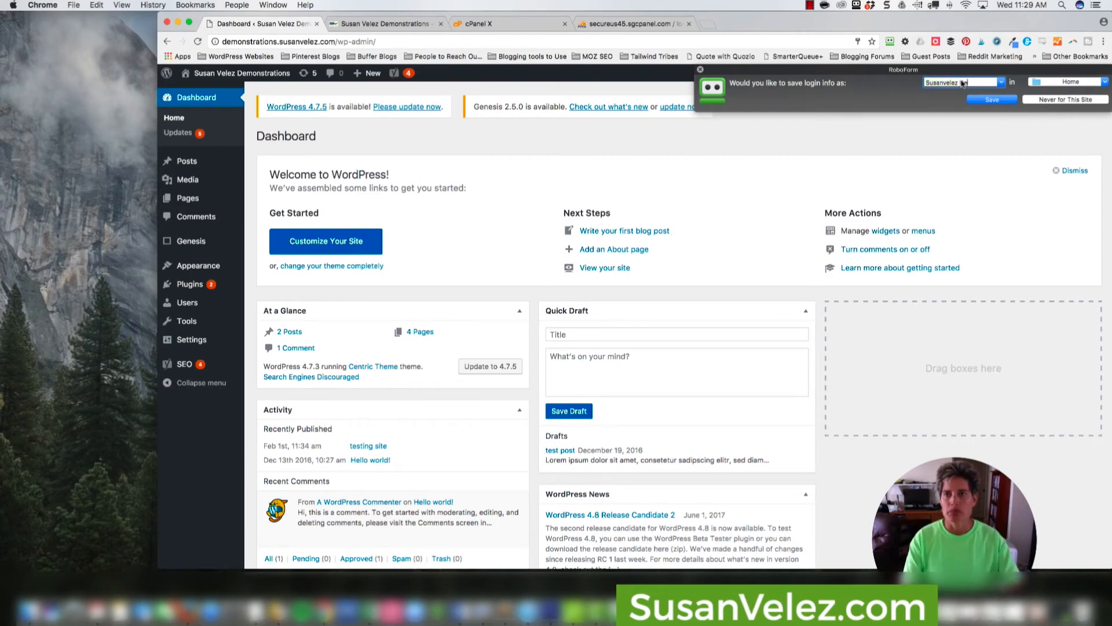
left_click(979, 99)
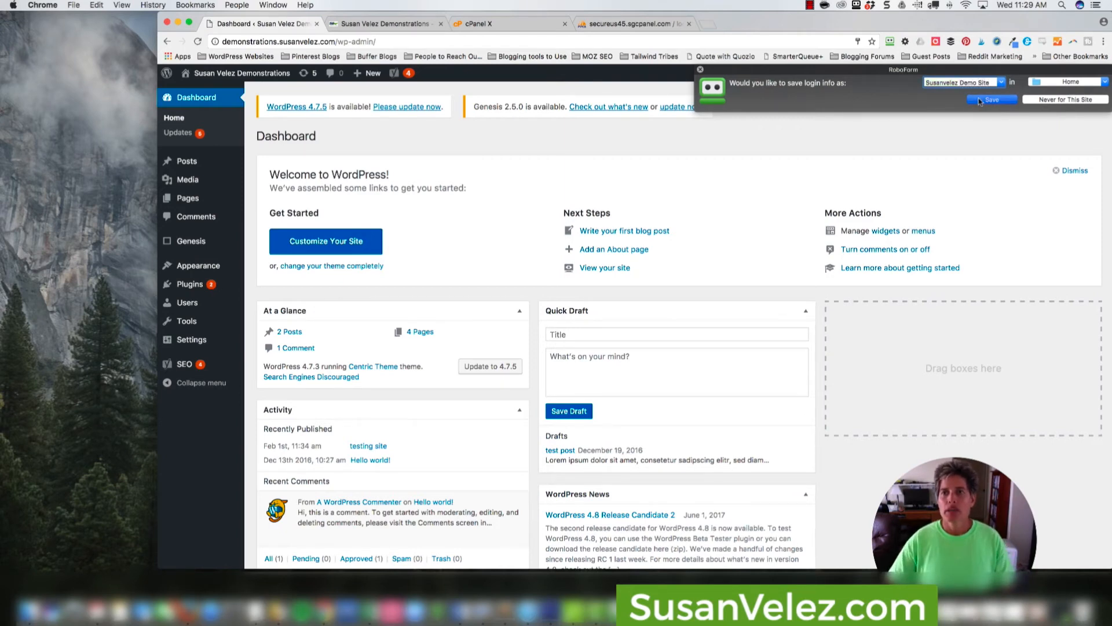
left_click(701, 69)
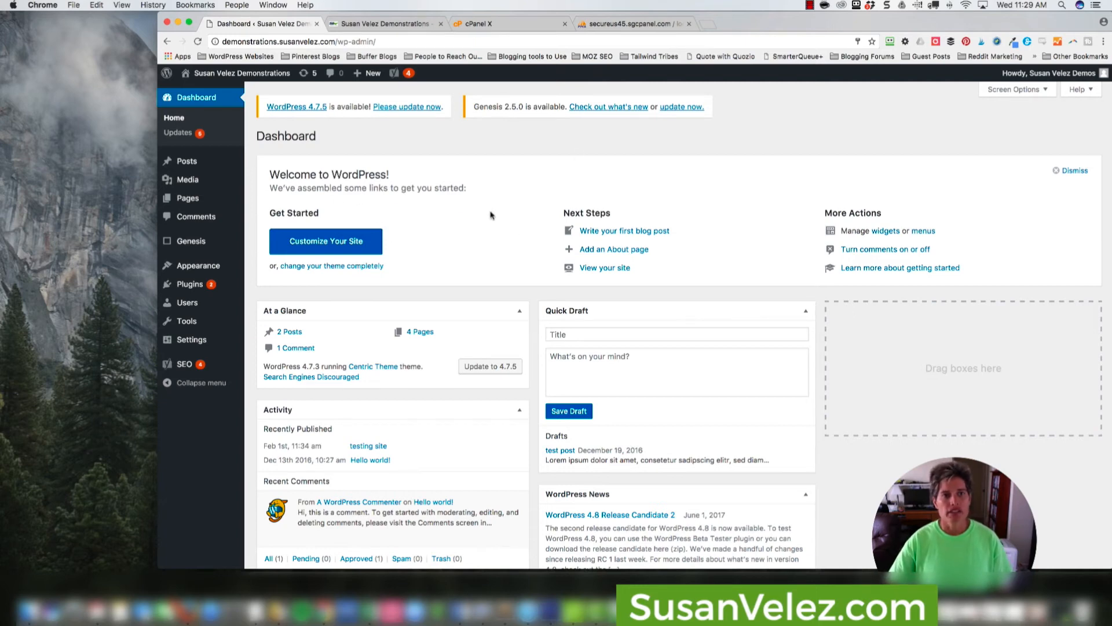
left_click(486, 25)
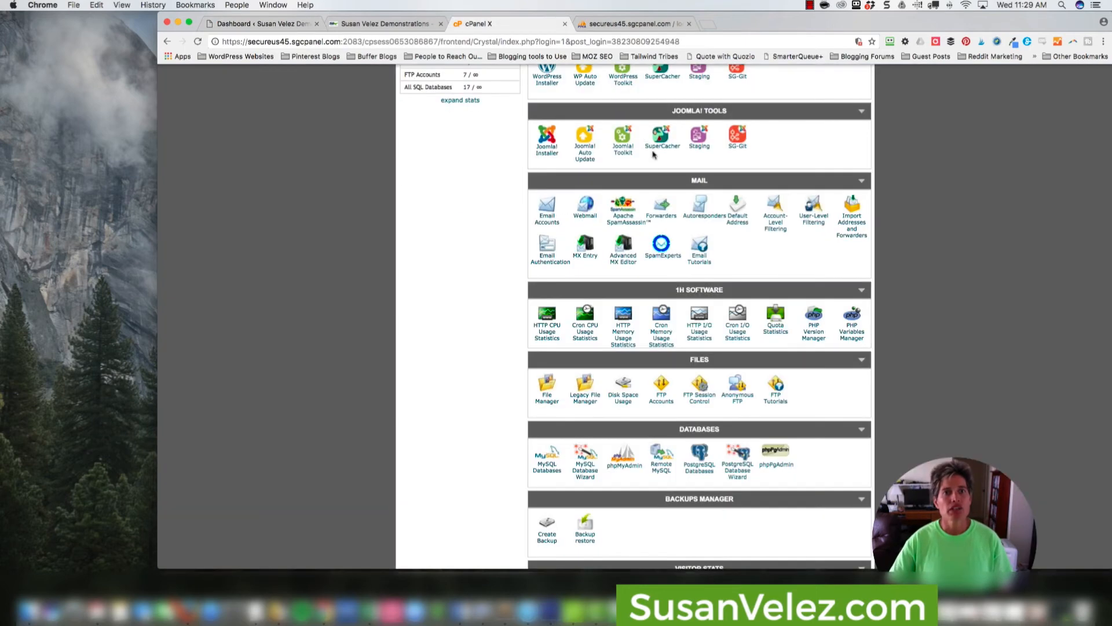
left_click(371, 24)
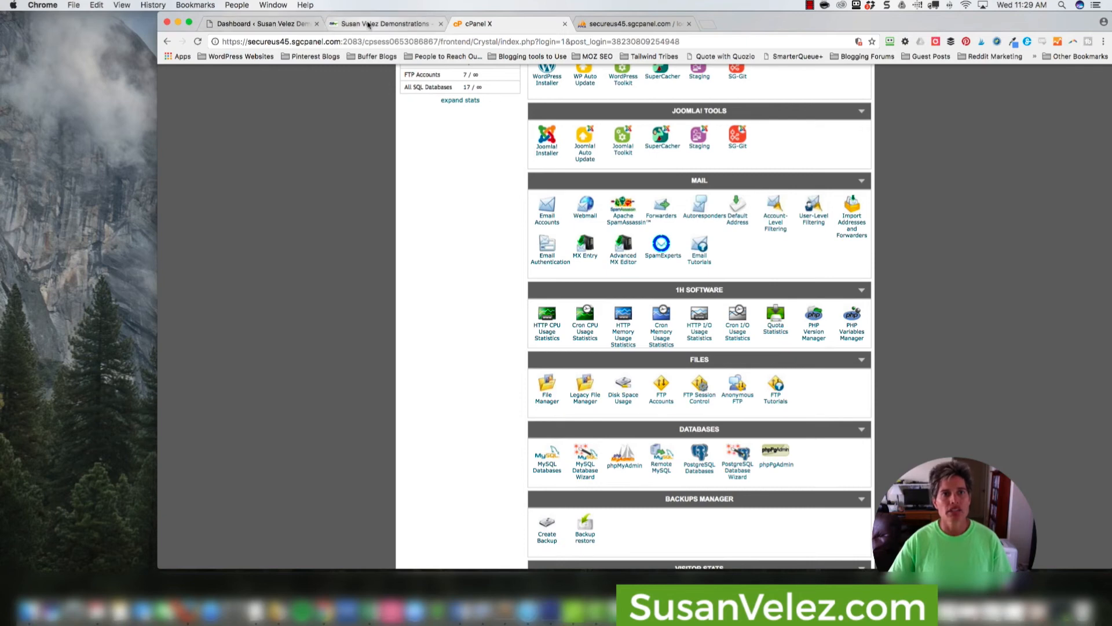